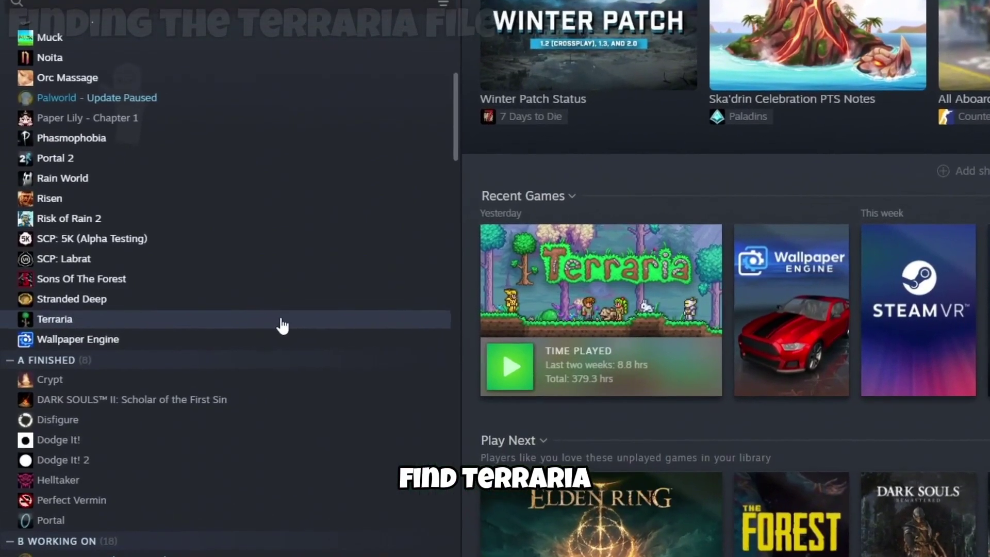
Step: Use Manage > Browse local files on Terraria in Steam to show its steamapps\common install folder
right_click(241, 315)
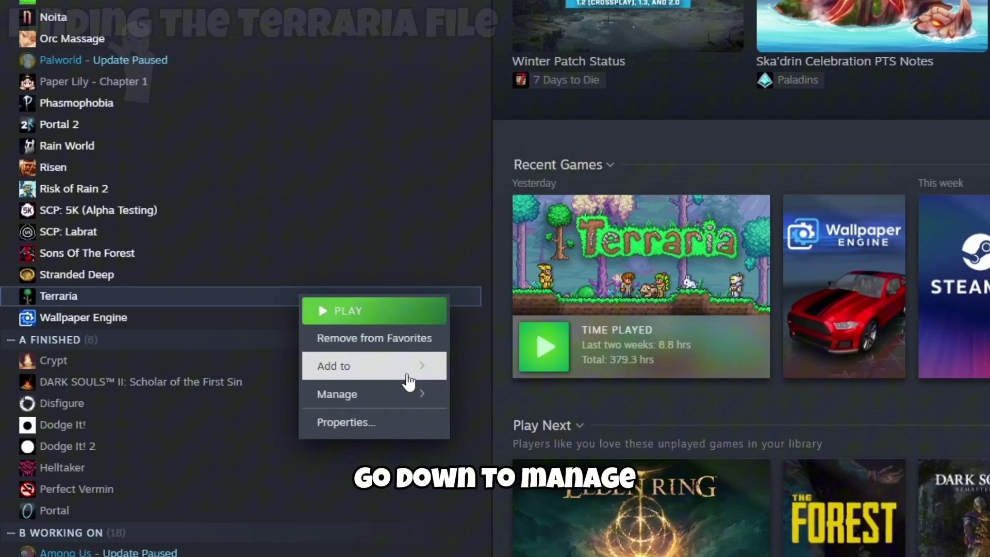
mouse_move(410, 408)
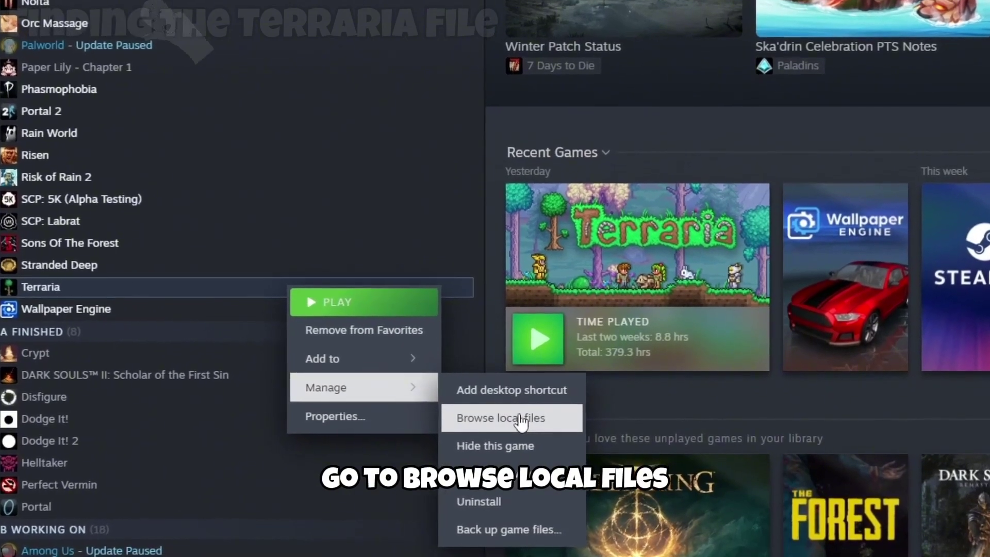
click(508, 423)
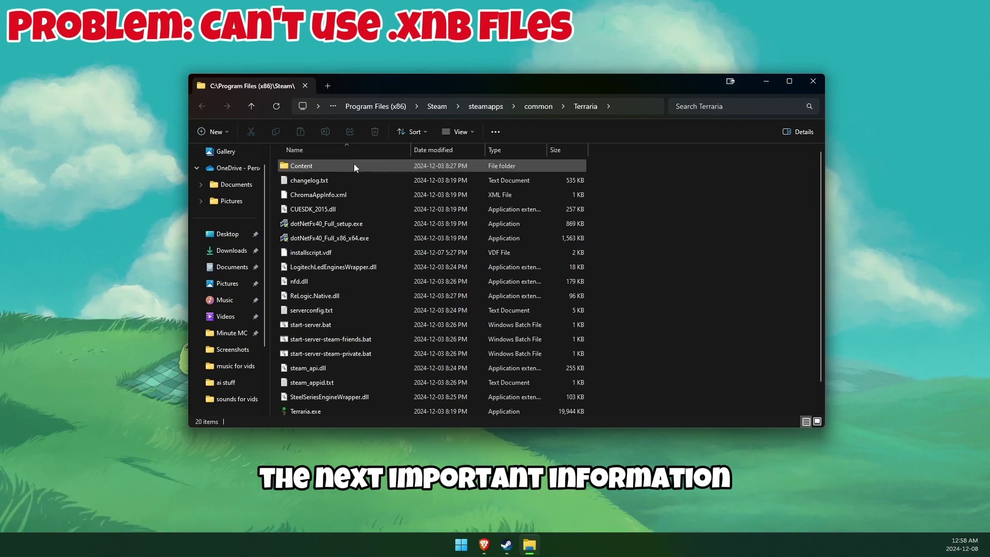
Step: Go into Content\Images in the Terraria install folder to view the game's .xnb textures
double_click(354, 164)
double_click(343, 181)
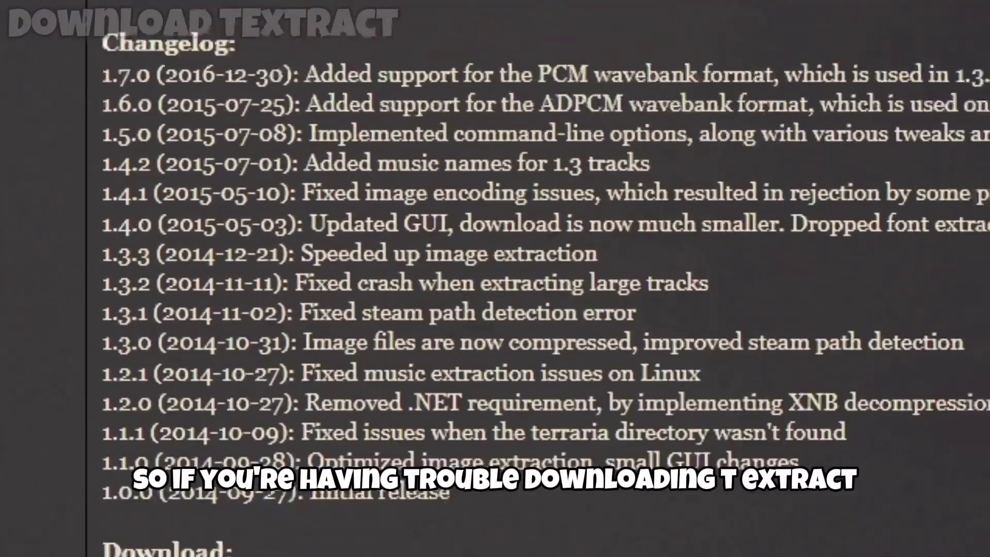
Step: Download the TExtract v1.7.0 EXE from the forum thread and save it to the Desktop
click(319, 322)
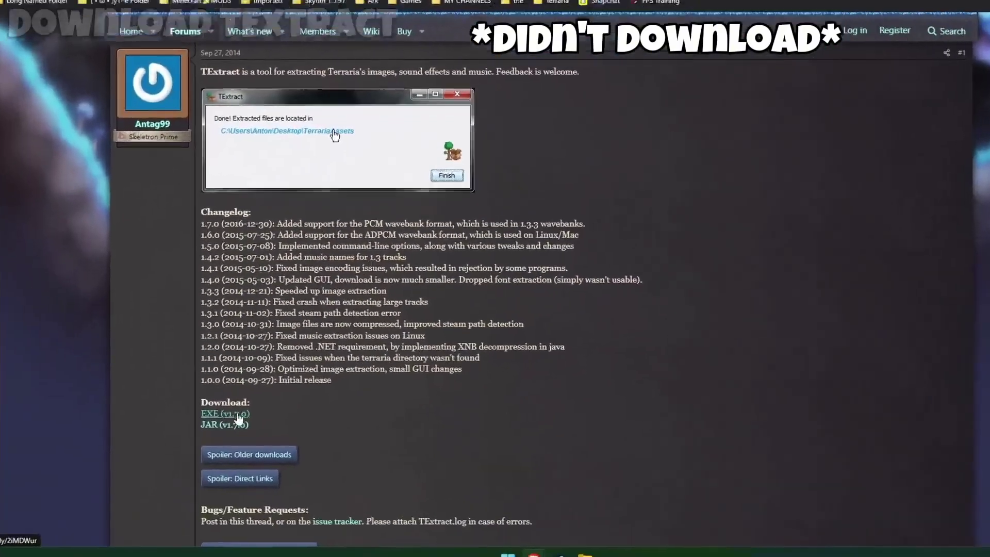
right_click(238, 417)
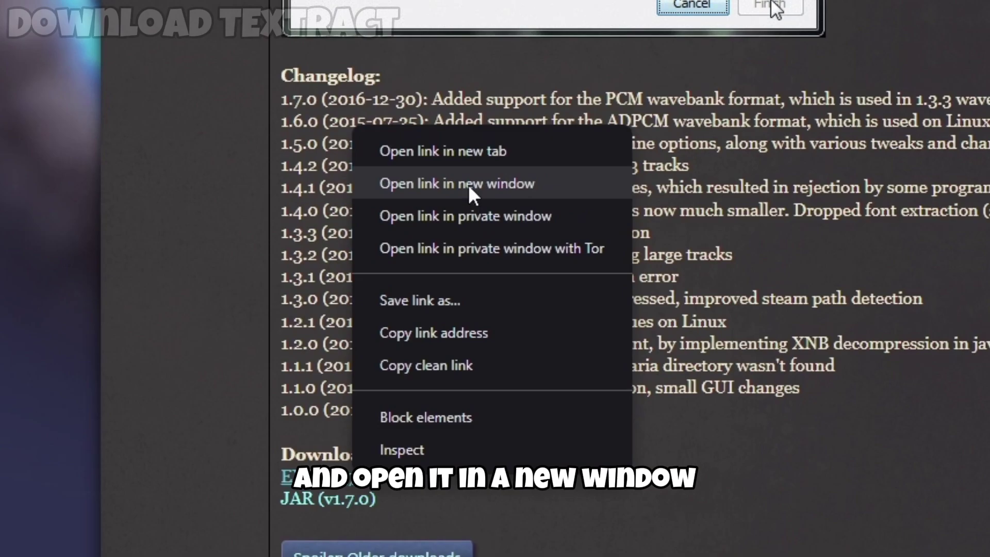
click(468, 184)
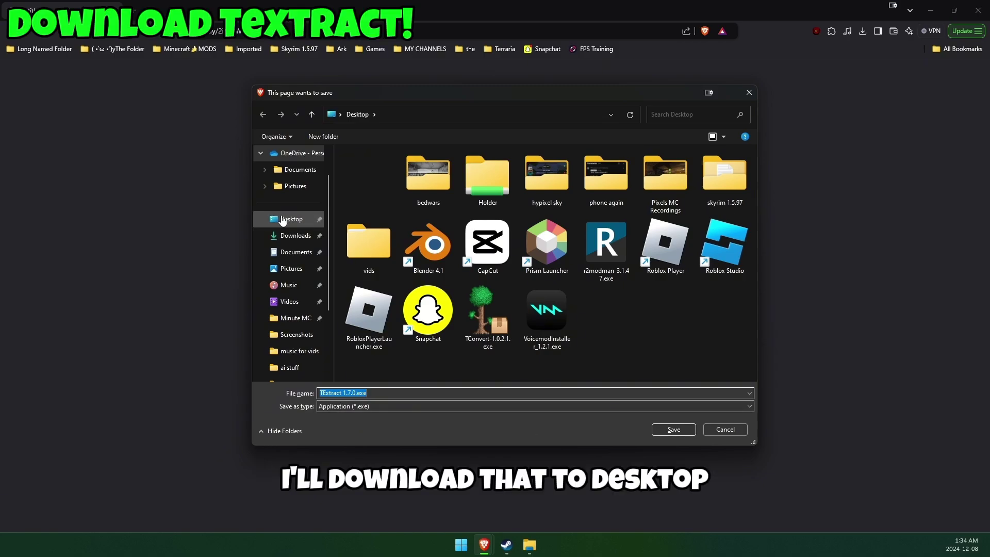
click(674, 430)
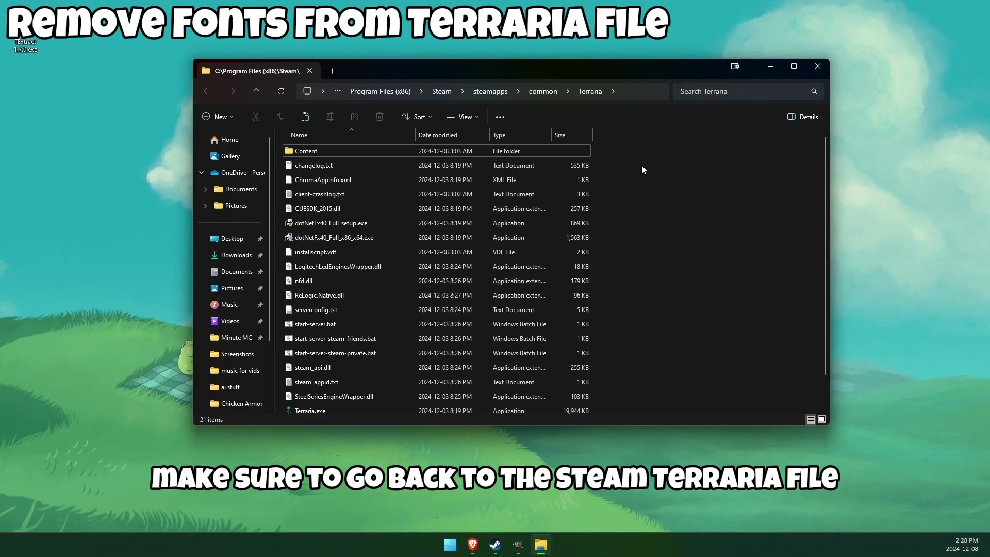
Step: Drag the Fonts folder out of Terraria's Content folder onto the desktop
double_click(379, 149)
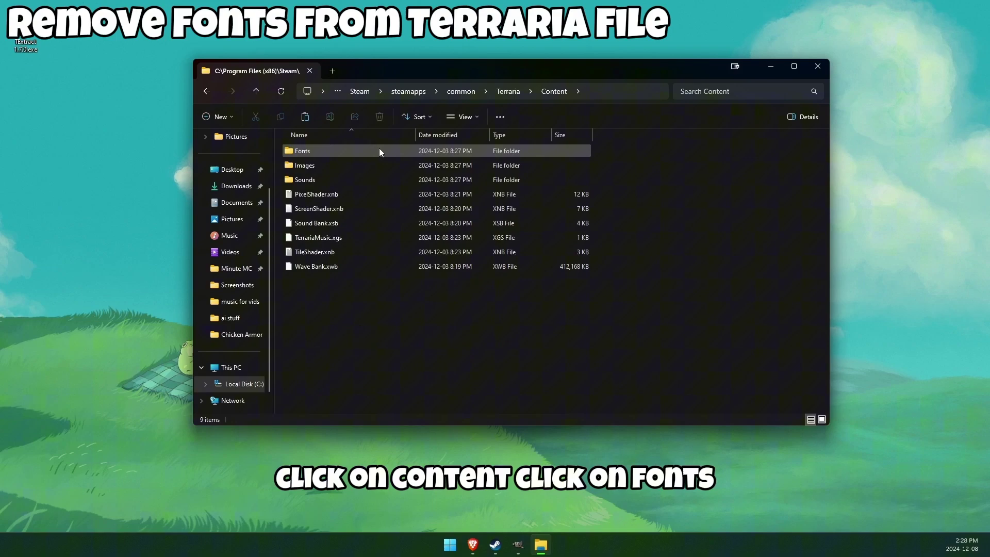
drag(361, 146, 128, 155)
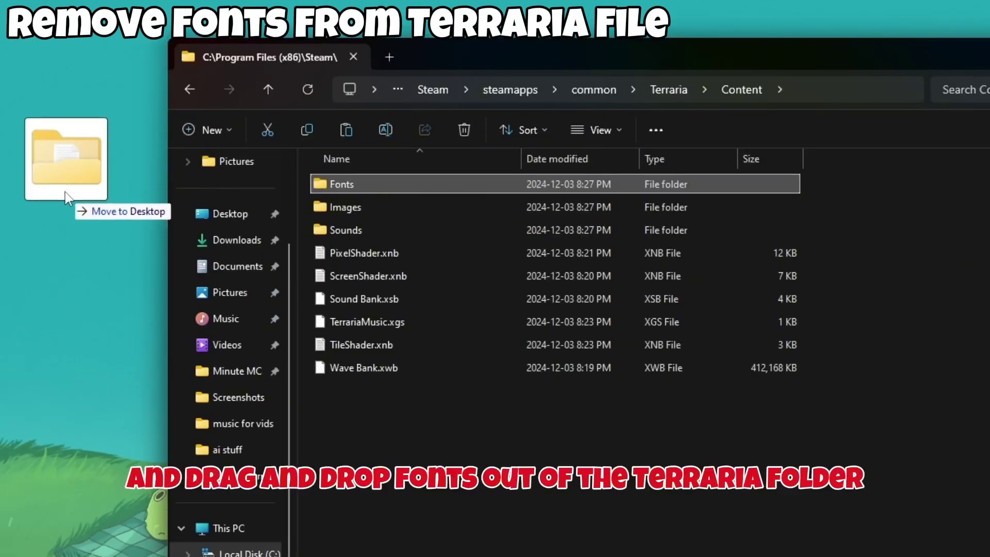
drag(65, 192, 64, 189)
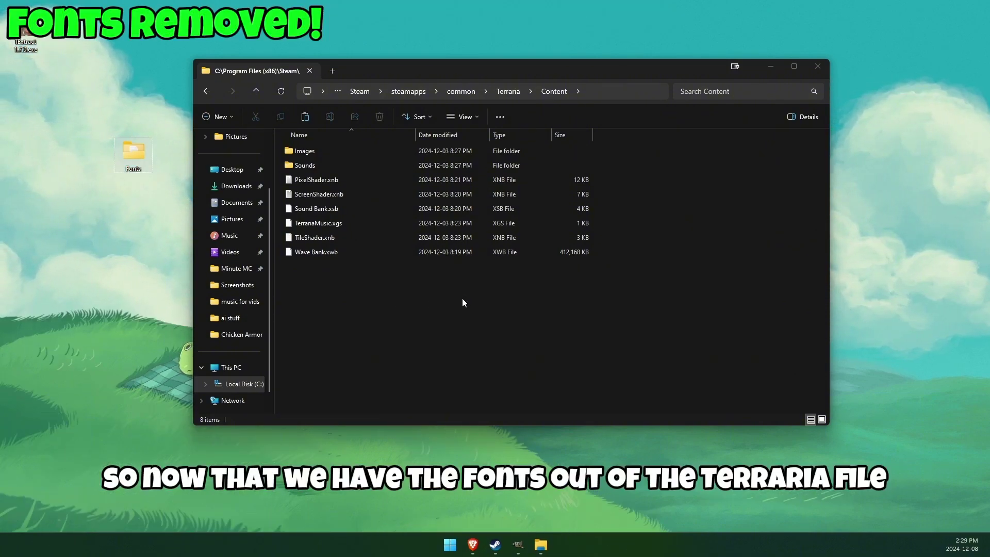
Step: Pull a new This PC tab out into its own window beside the Content window
drag(470, 69, 607, 36)
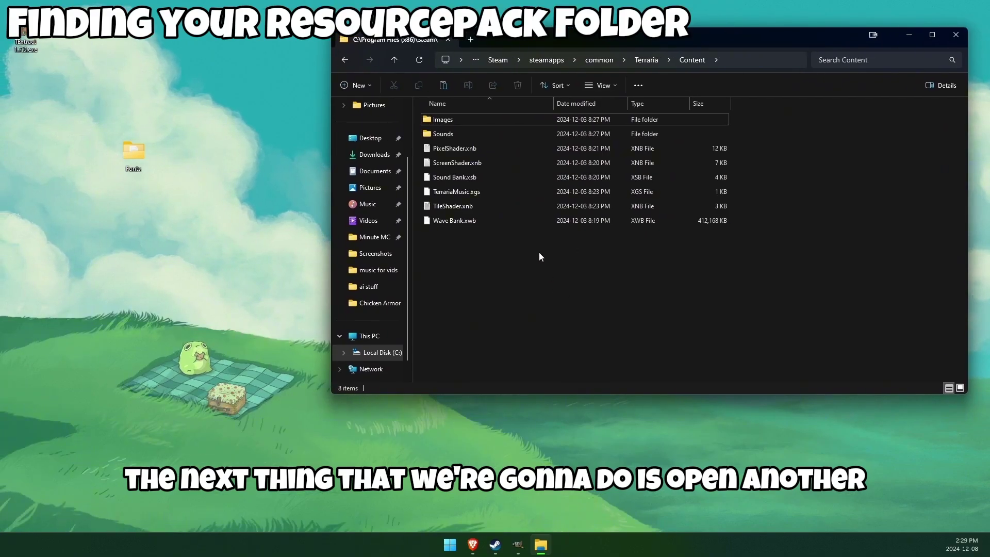
click(466, 42)
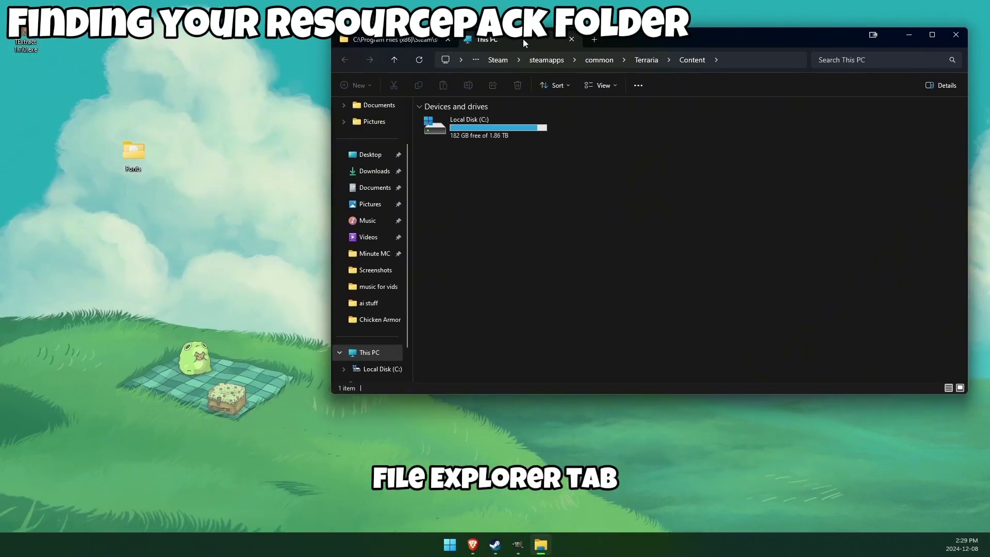
drag(522, 38, 248, 135)
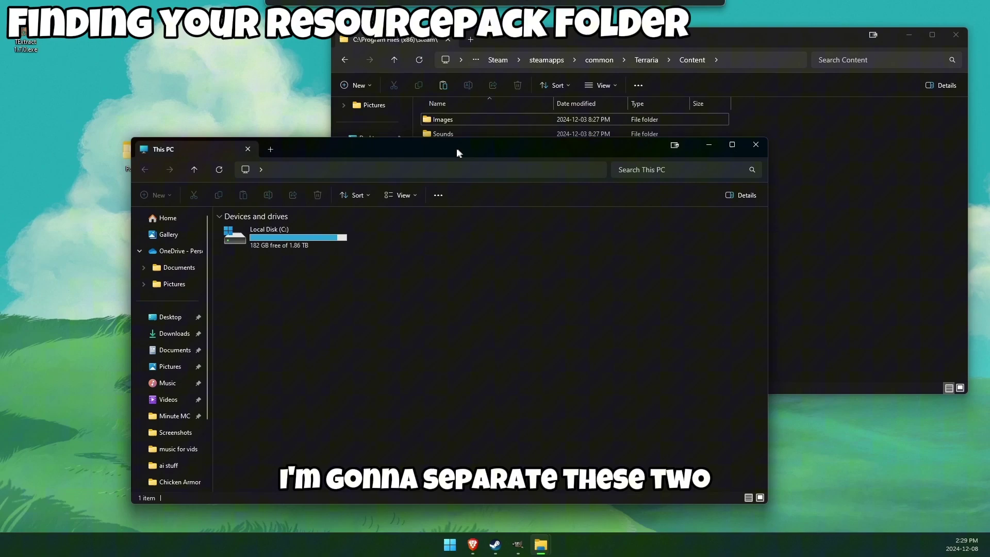
drag(456, 148, 357, 150)
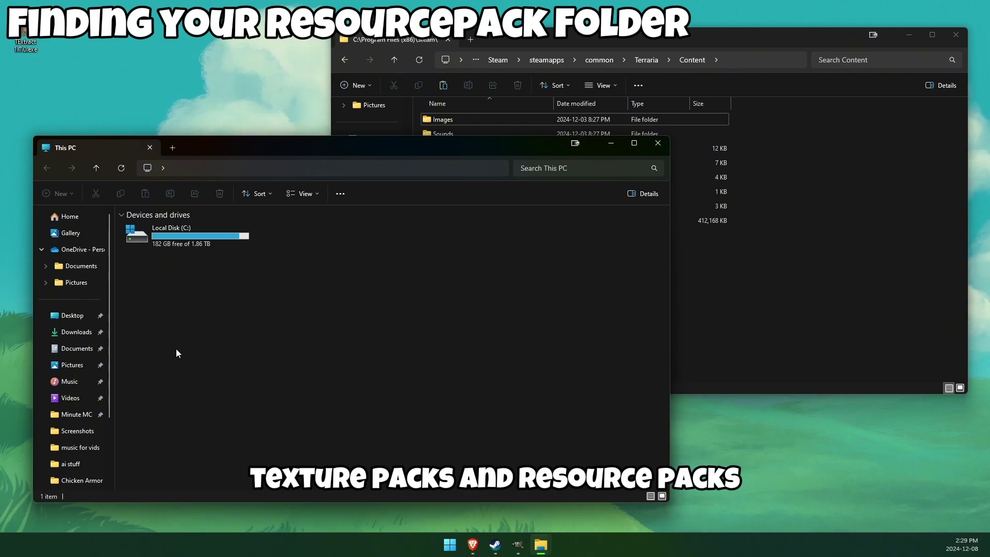
Step: Create the 'Base game for getting pictures to retexture' folder in Documents\My Games\Terraria\ResourcePacks
click(81, 350)
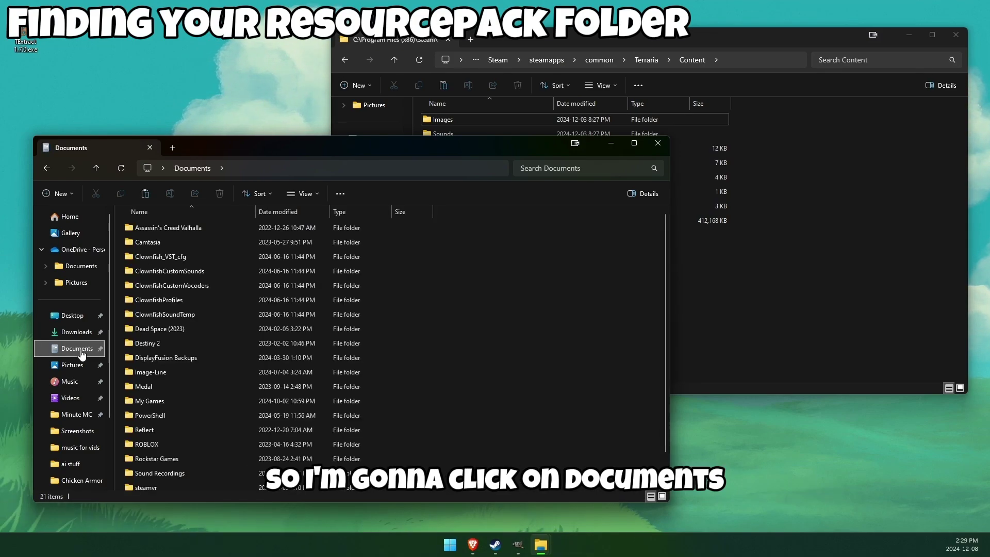
scroll(175, 383, down, 2)
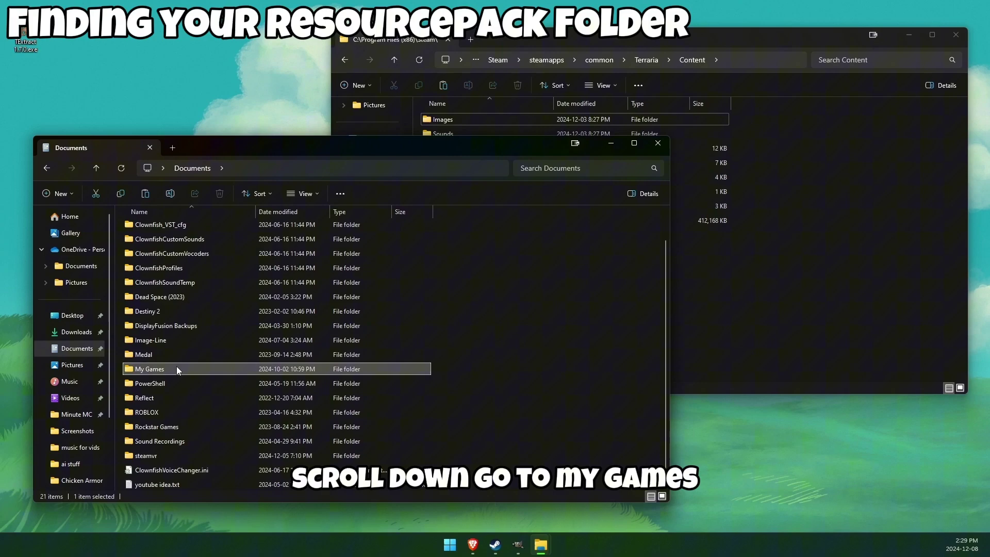
double_click(176, 369)
double_click(172, 290)
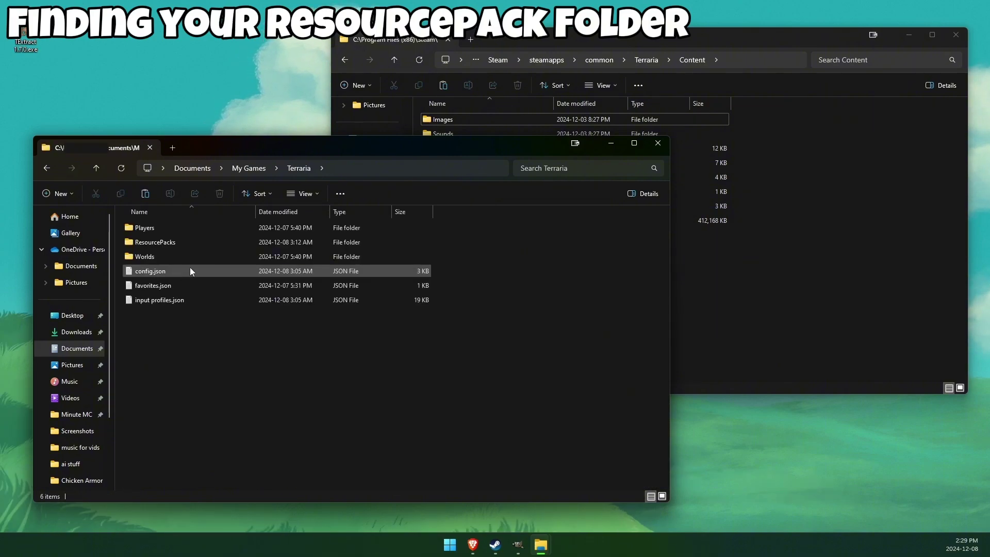
click(207, 241)
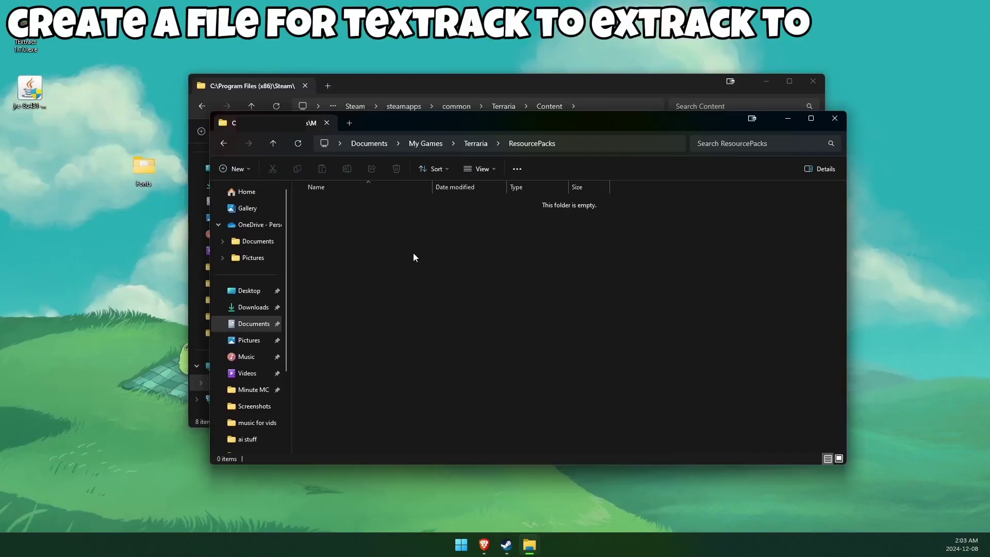
right_click(413, 254)
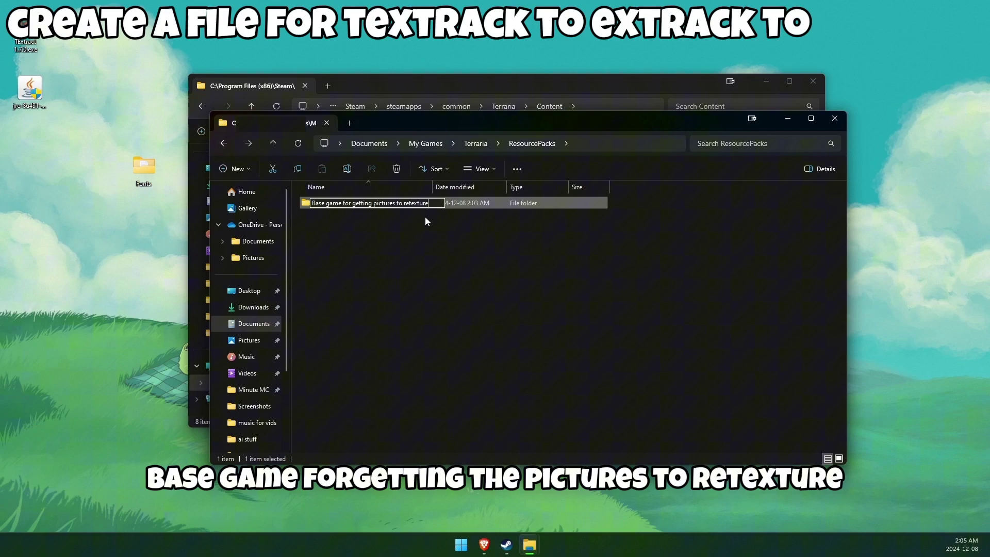
click(529, 213)
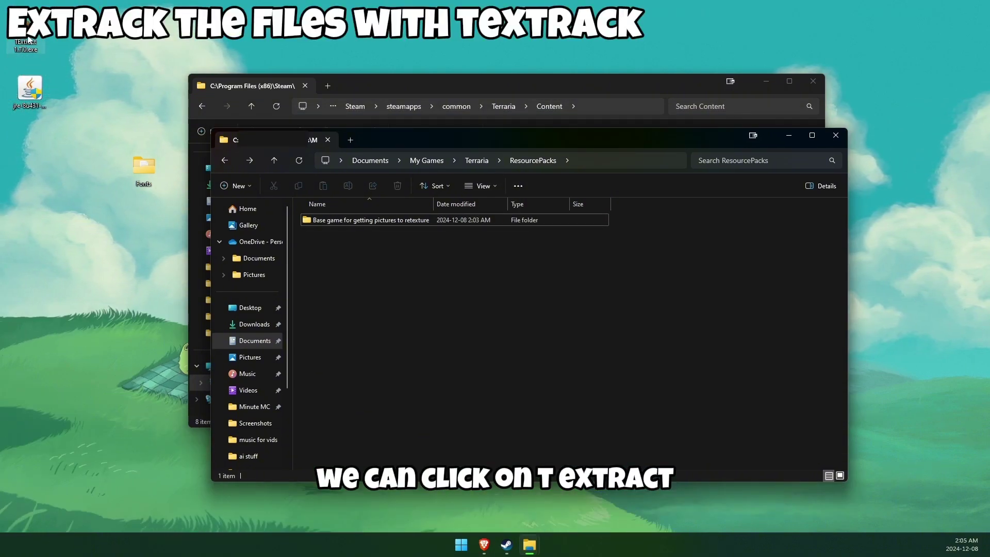
Step: Run TExtract 1.7.0, acknowledge the Java requirement, and relaunch it after installing Java
click(27, 43)
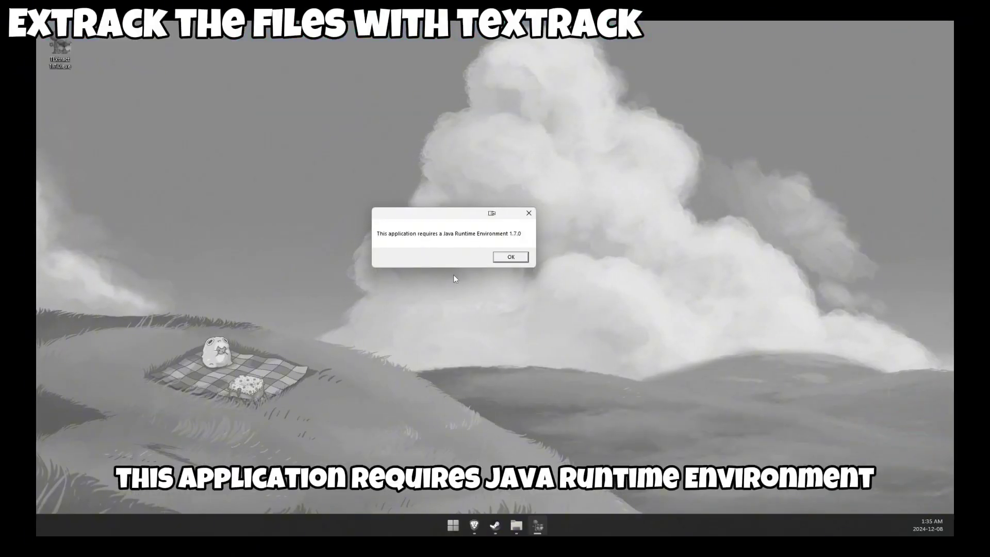
click(508, 257)
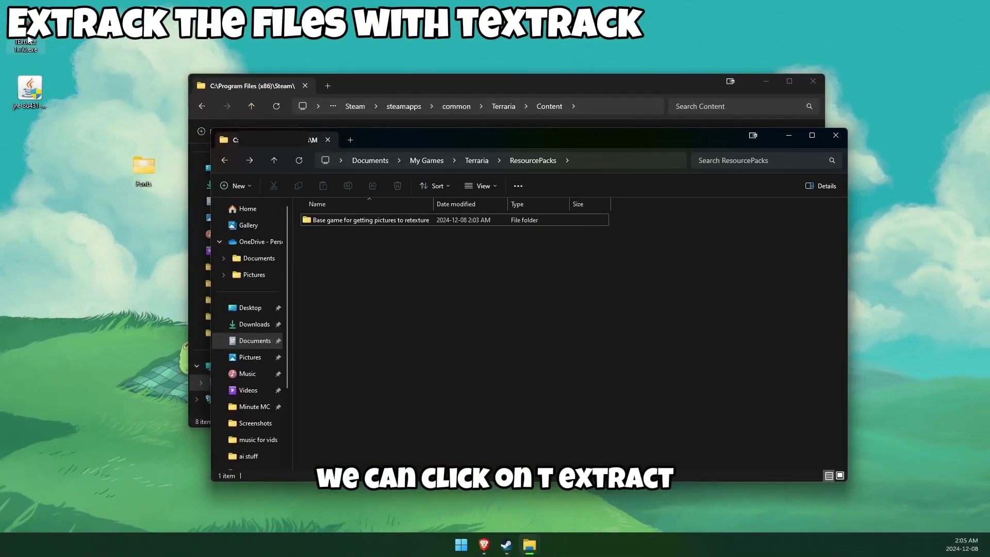
click(28, 40)
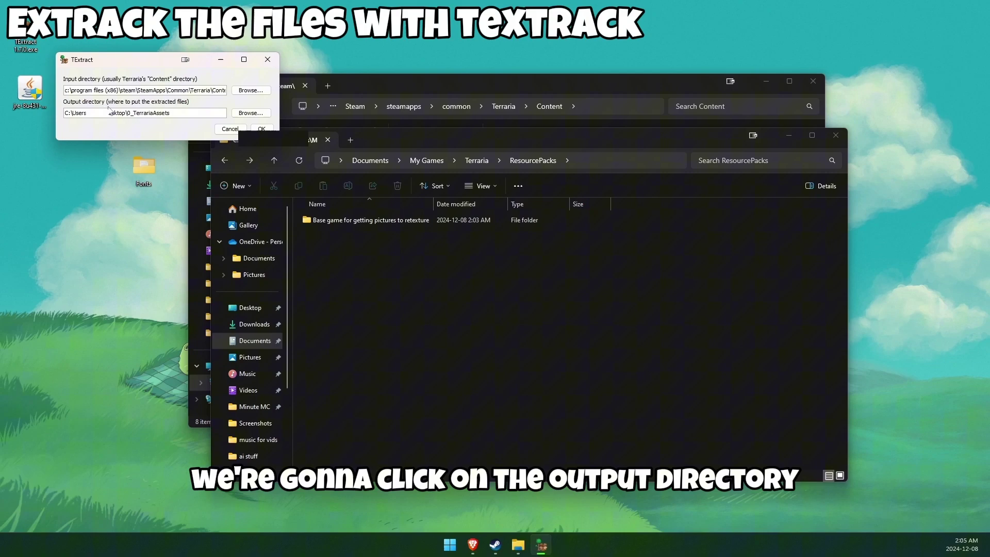
Step: Set TExtract's output directory to 'Base game for getting pictures to retexture' and start extracting
click(250, 113)
double_click(93, 150)
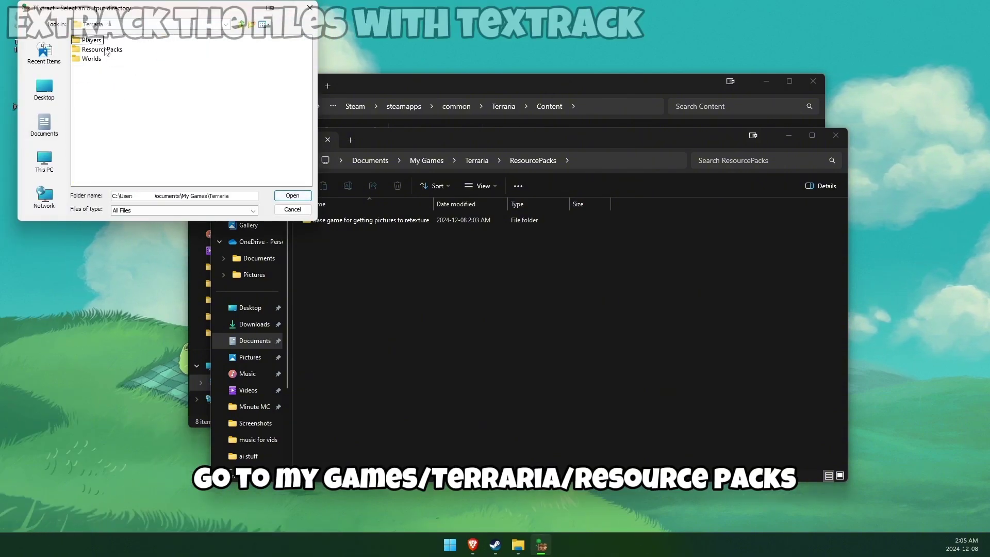
double_click(113, 41)
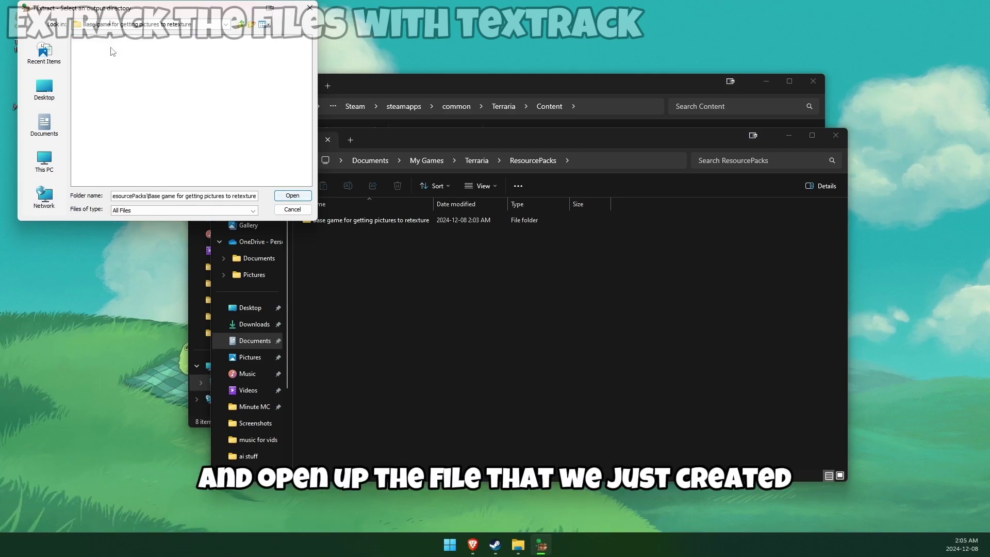
click(293, 196)
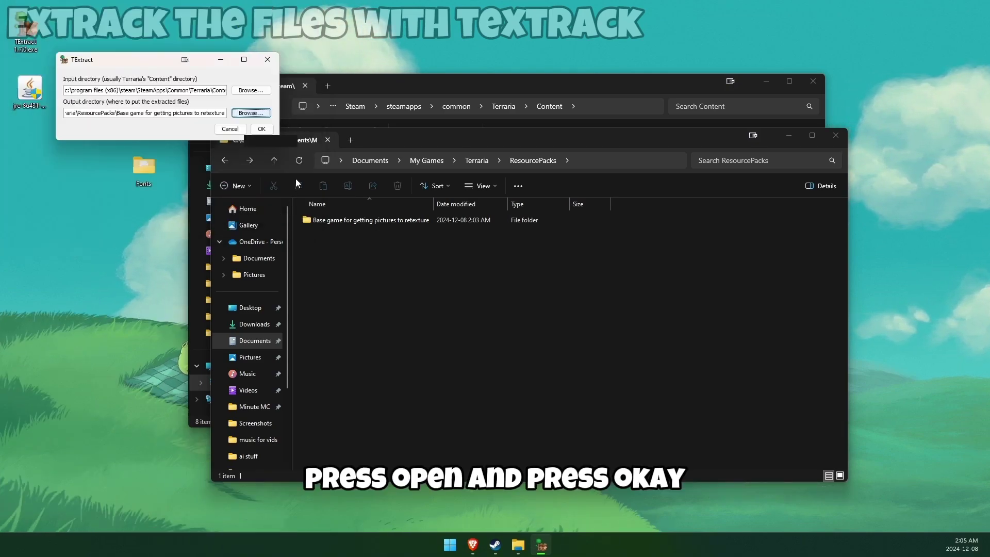
click(262, 129)
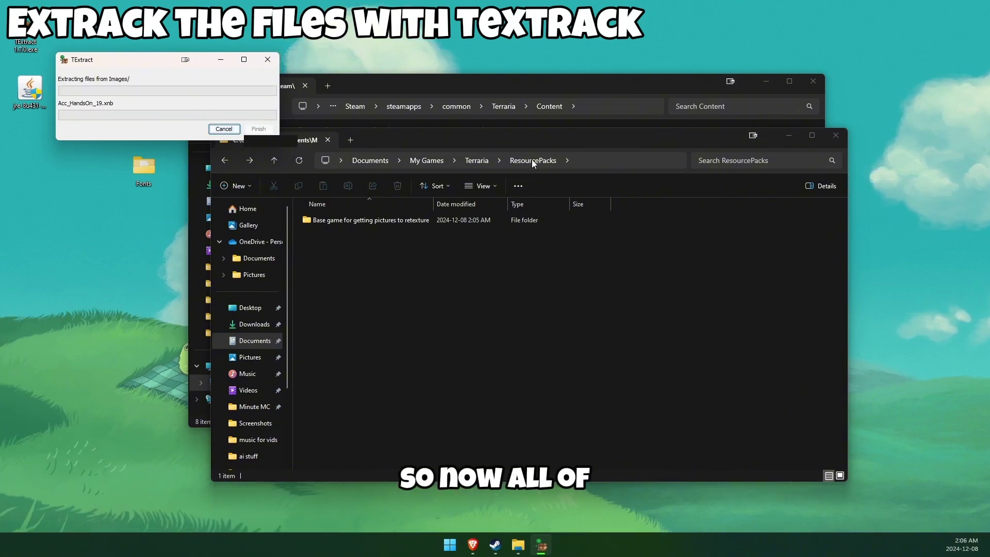
drag(531, 140, 532, 286)
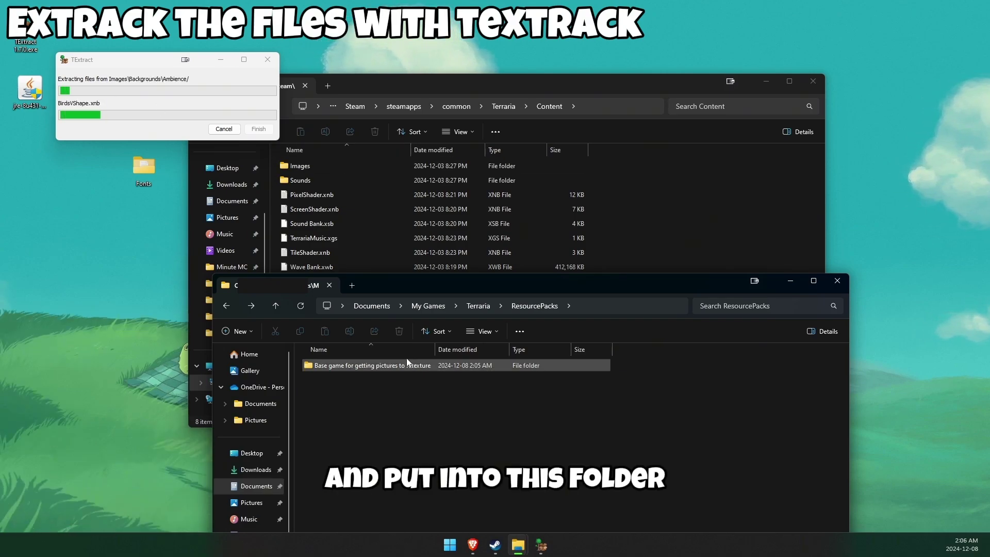
drag(565, 289, 532, 200)
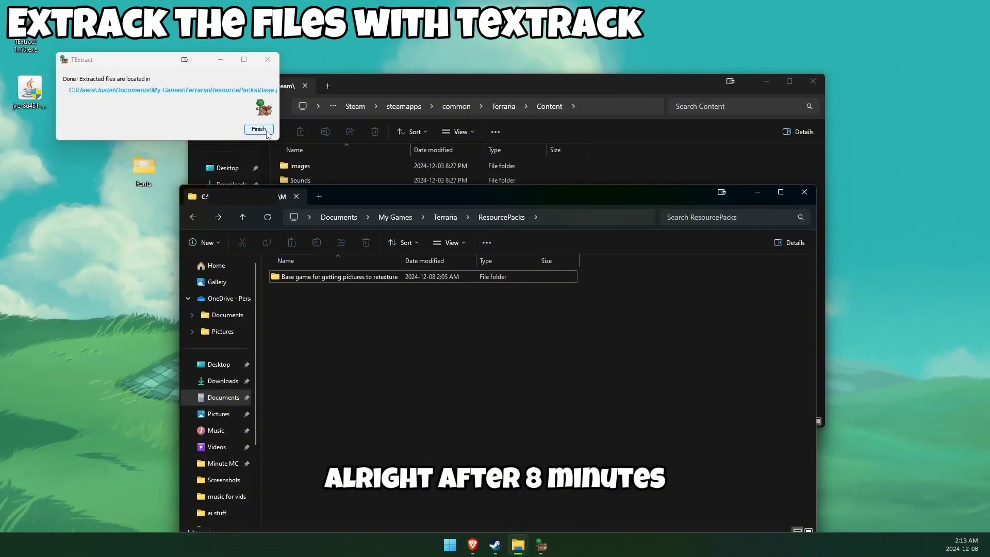
Step: Dismiss the extraction Done message and browse the extracted Images folder
click(268, 132)
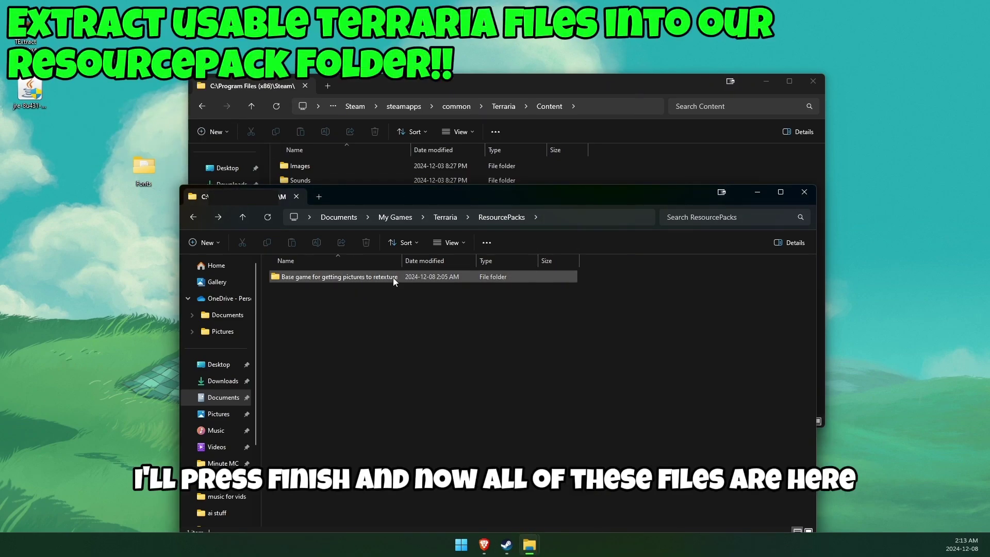
double_click(392, 277)
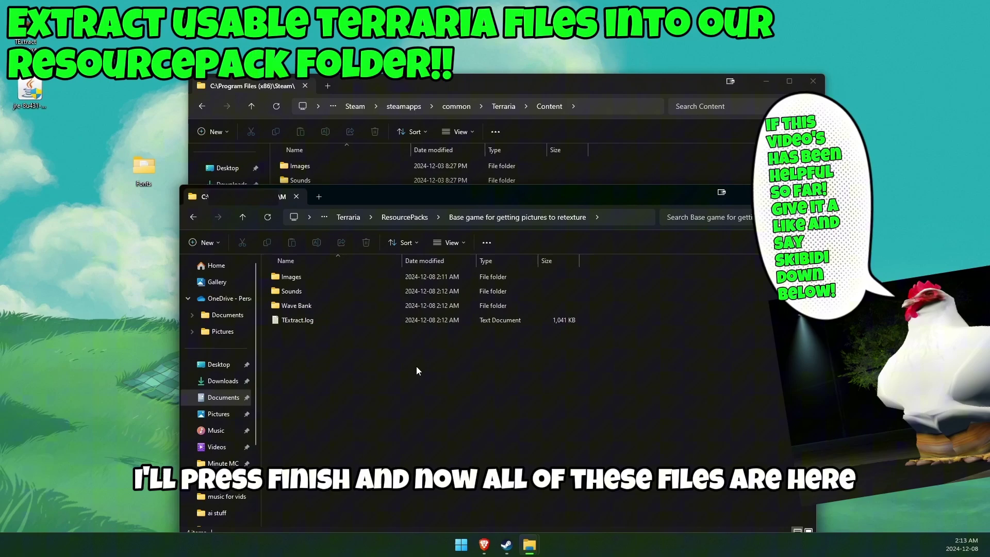
double_click(355, 277)
drag(463, 203, 435, 89)
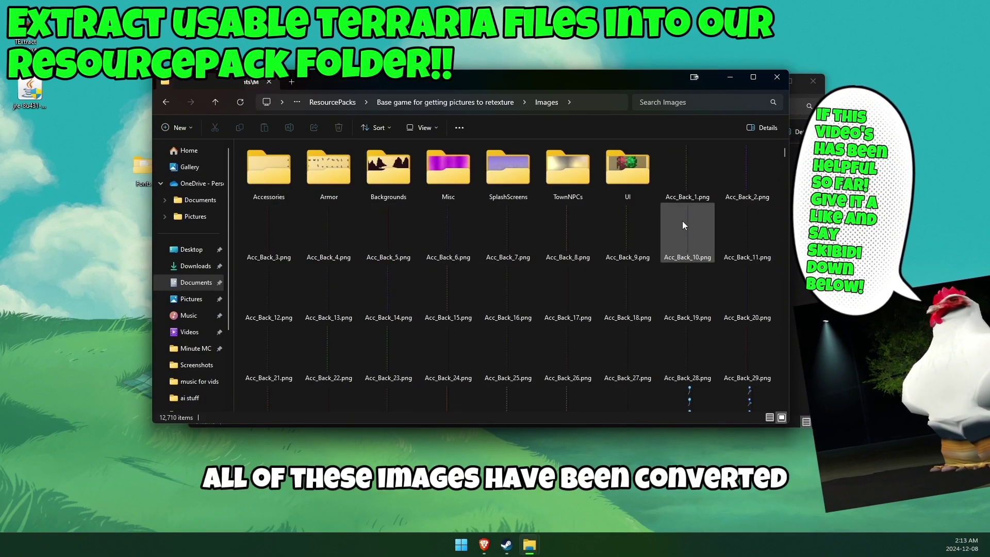
scroll(706, 246, down, 10)
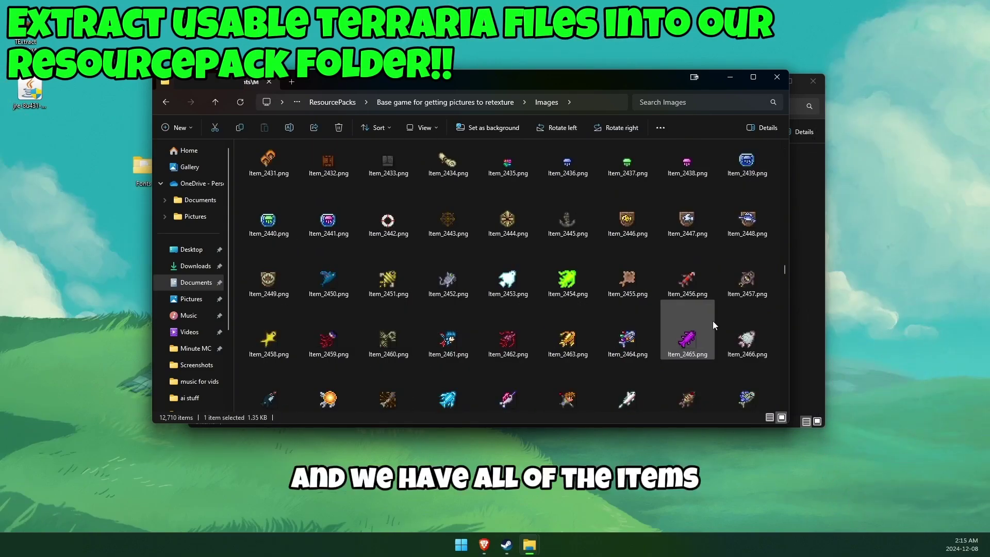
scroll(670, 315, down, 5)
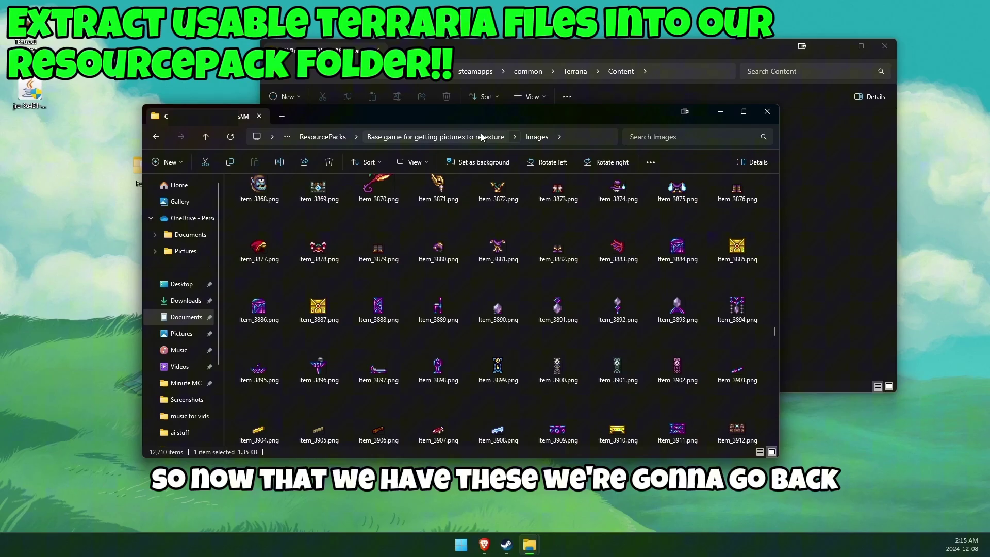
Step: Paste the Fonts folder back into Terraria's Content folder and refresh the listing
click(464, 137)
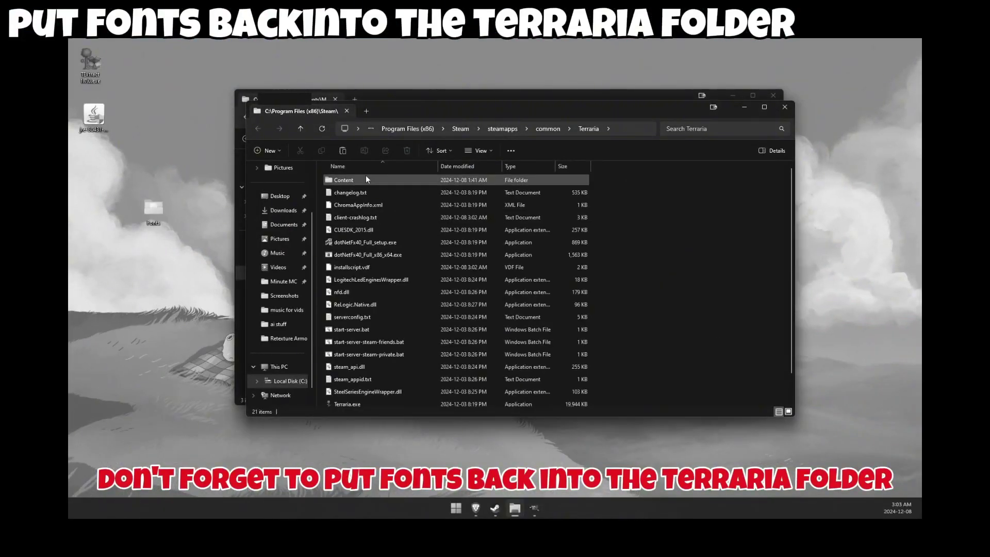
double_click(365, 176)
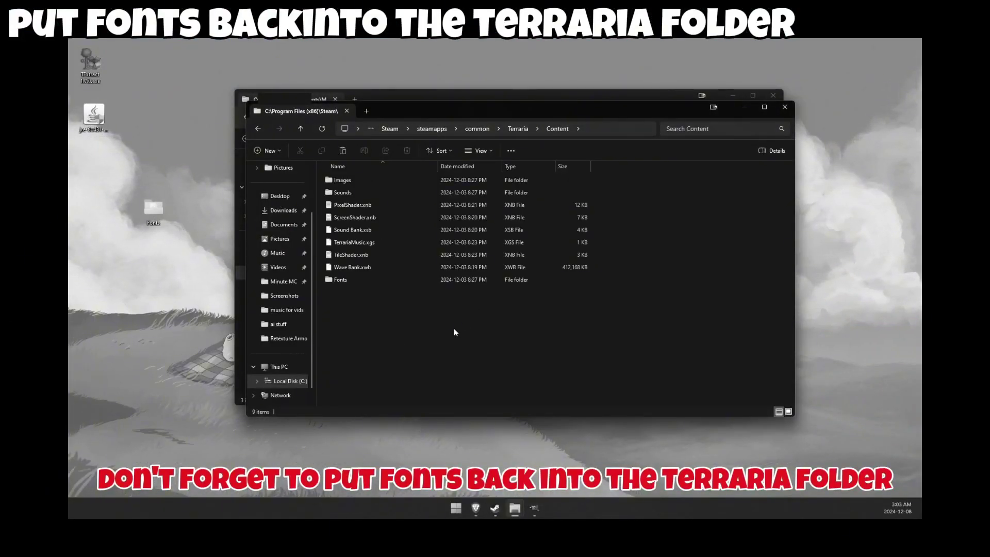
key(ctrl+v)
click(322, 128)
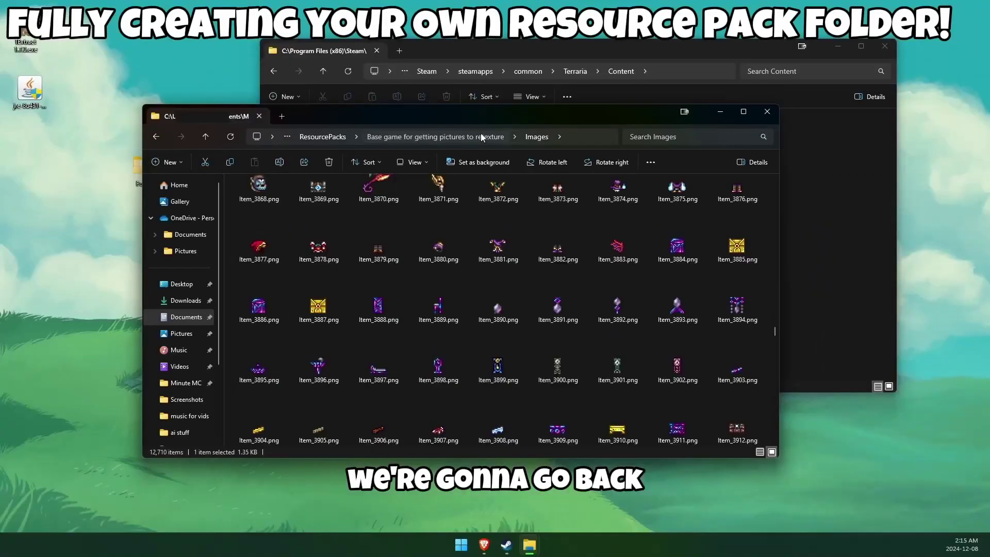
Step: Back in ResourcePacks, make a new folder named 'Chicken armor' and open it
click(480, 136)
click(367, 136)
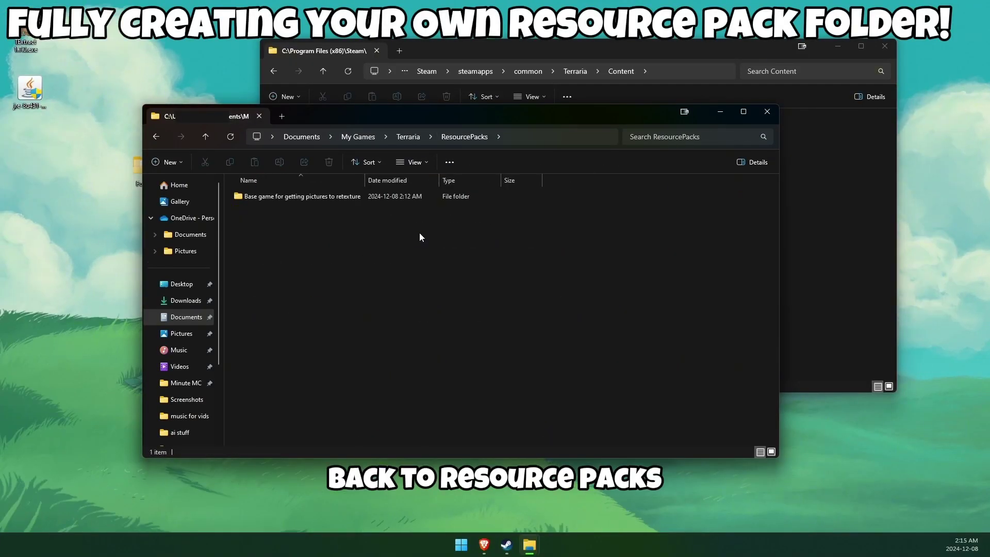
right_click(349, 237)
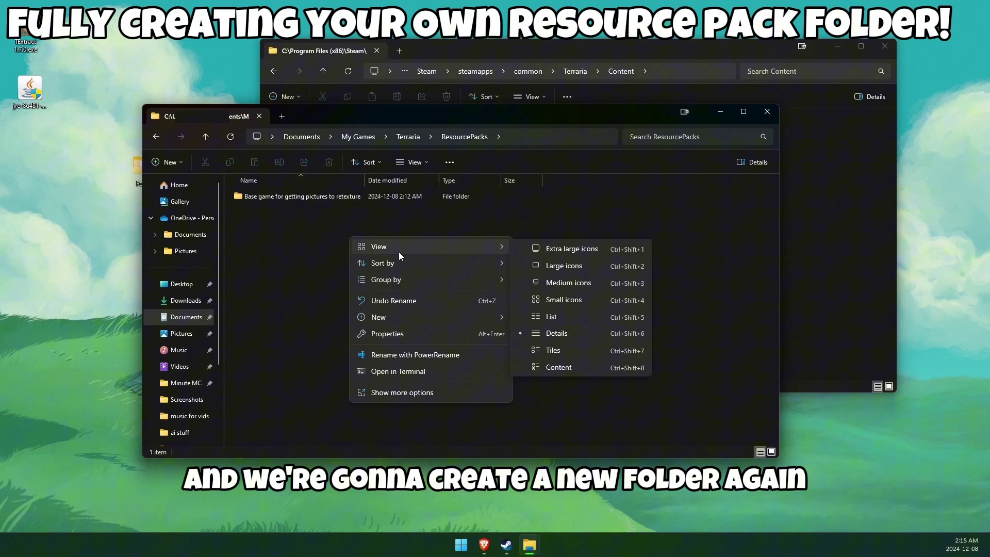
mouse_move(405, 317)
click(536, 320)
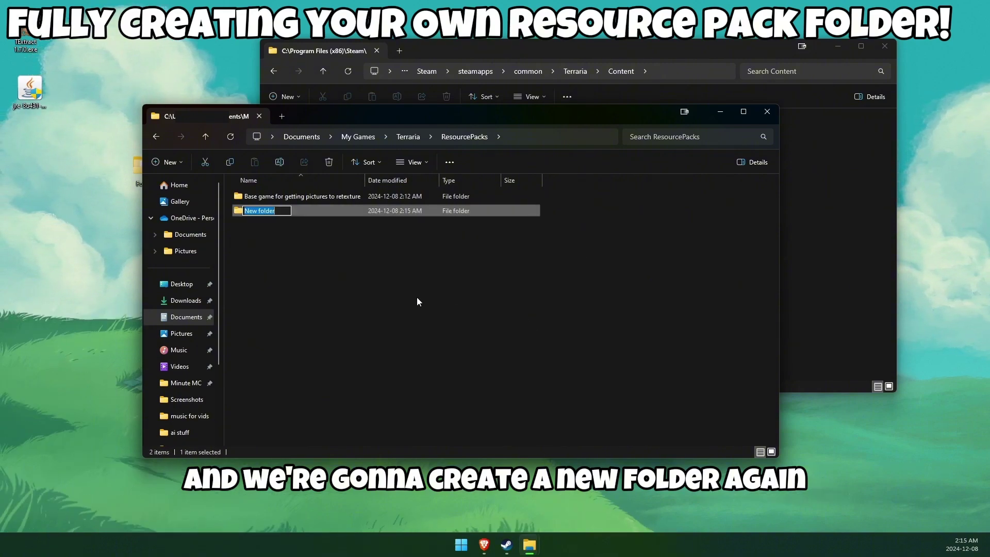
key(BackSpace)
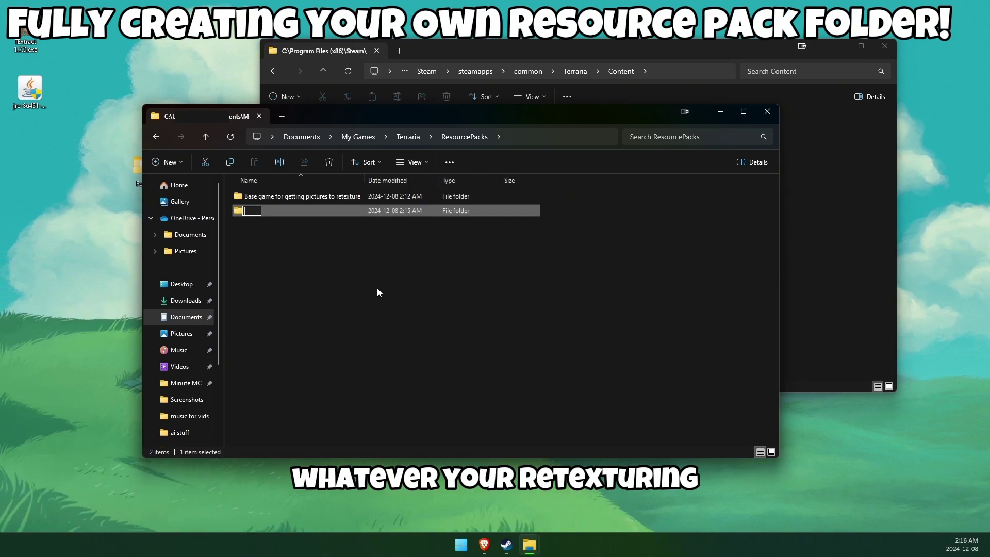
text(Chicken armor)
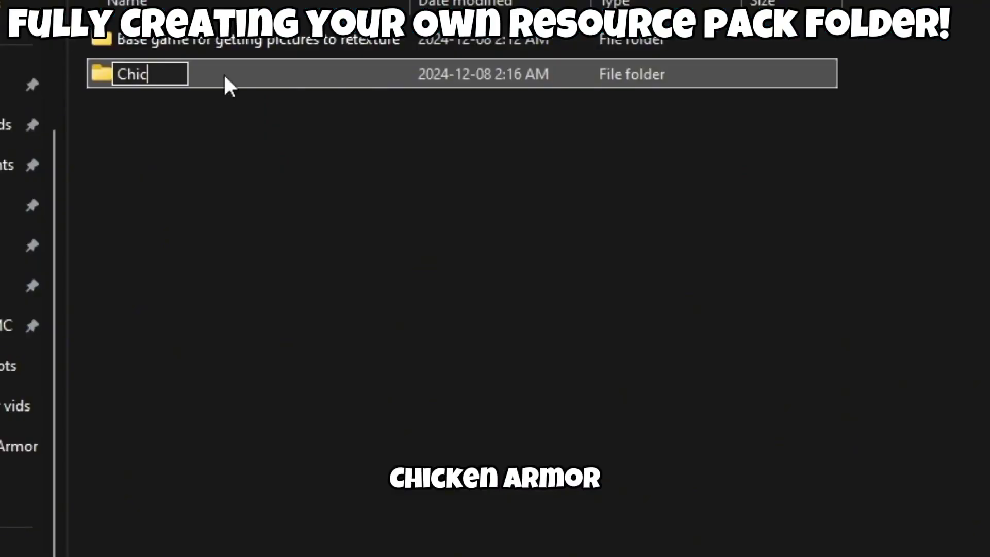
key(Return)
double_click(324, 212)
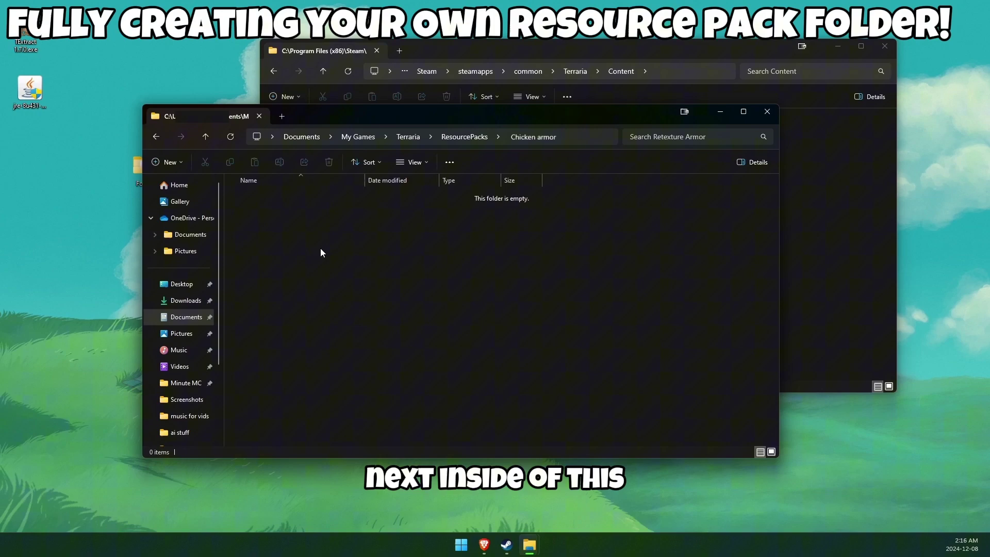
Step: Create a folder named Content inside Chicken armor
right_click(320, 252)
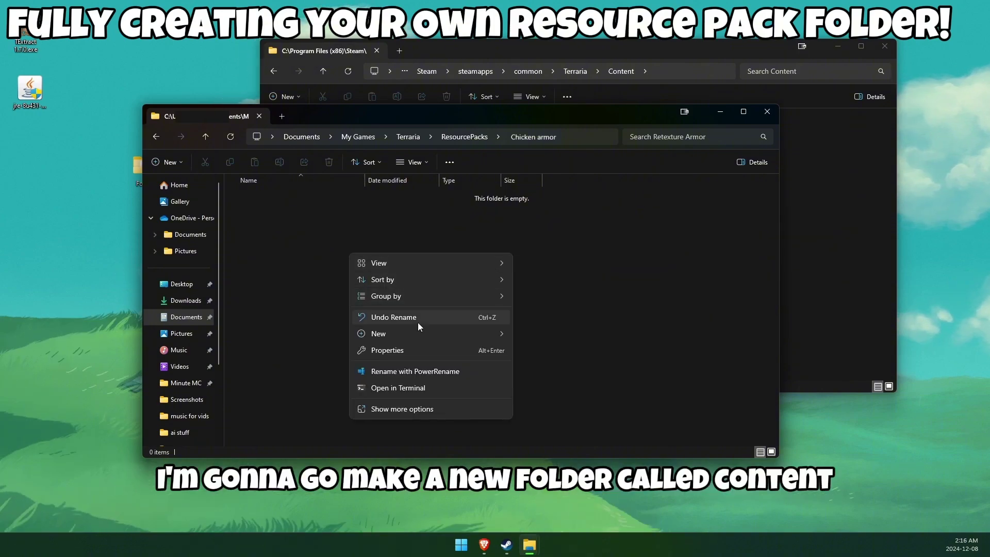
mouse_move(478, 341)
click(539, 340)
text(Content)
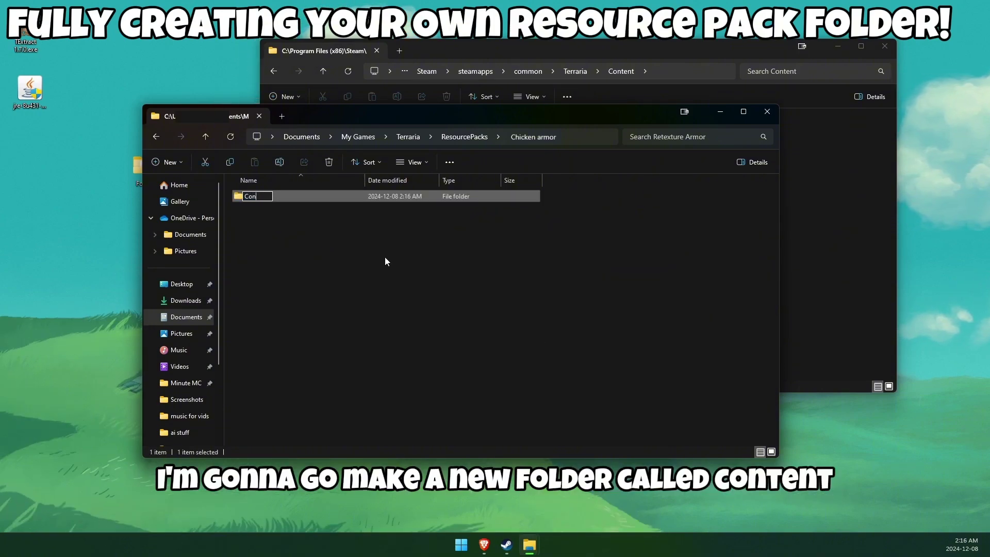
click(263, 212)
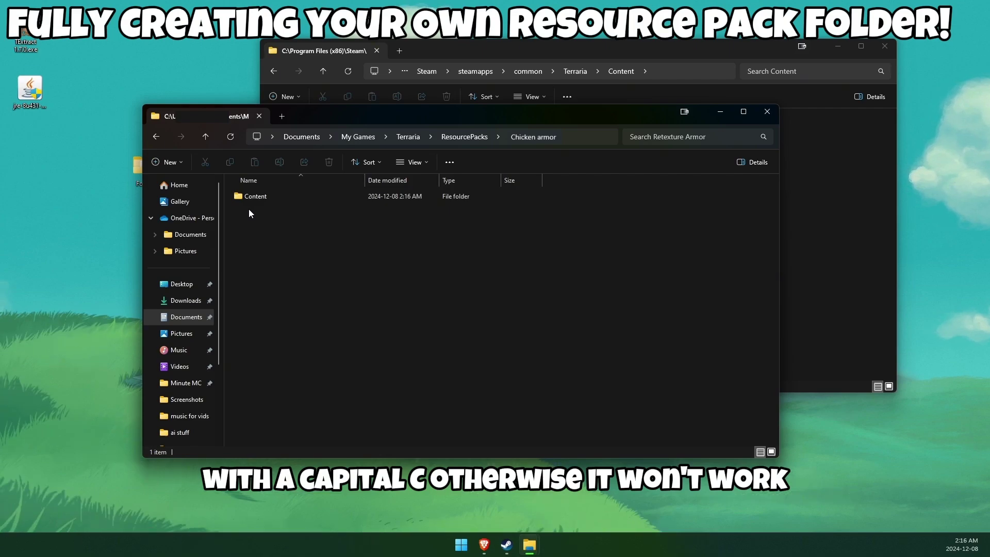
Step: Add a new text document renamed pack.json, accepting the extension change
right_click(364, 240)
mouse_move(464, 327)
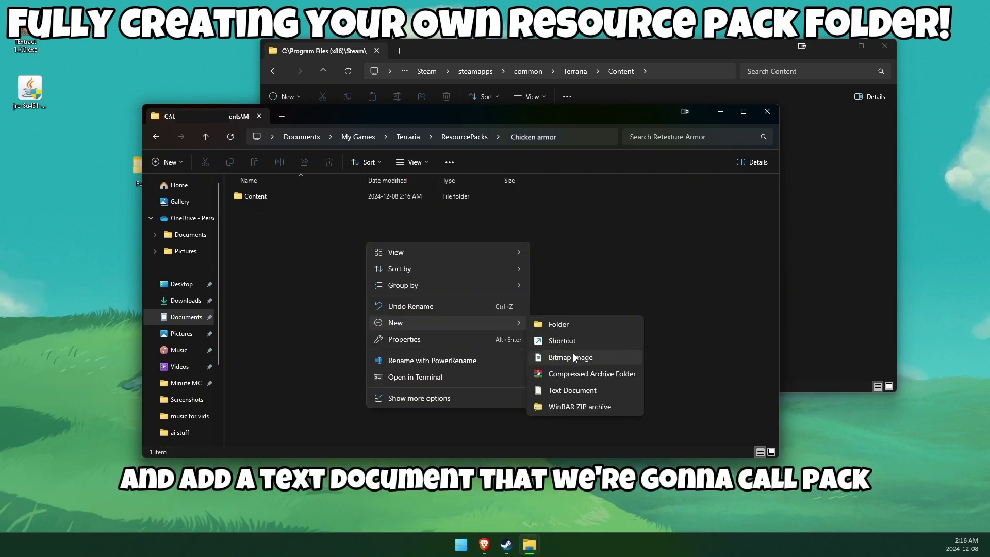
click(584, 392)
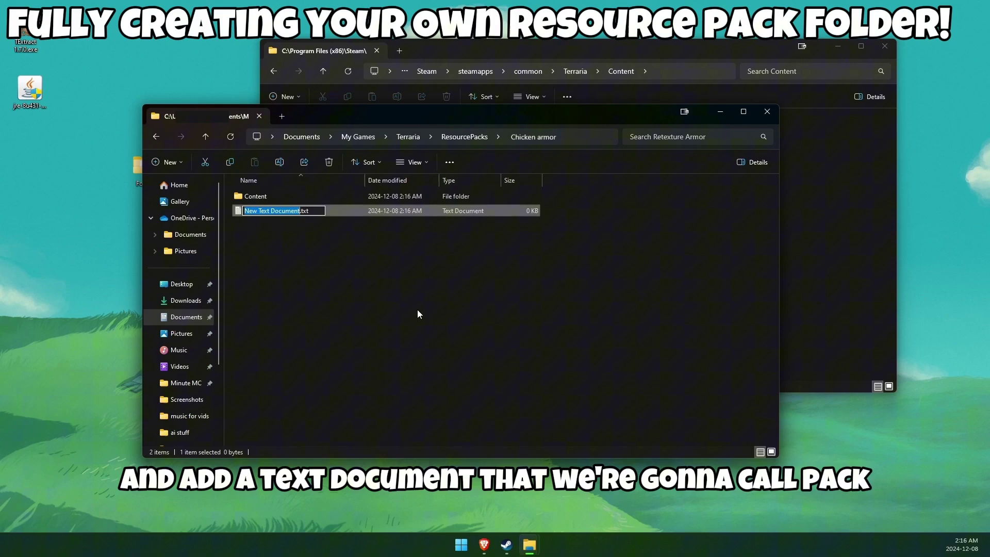
text(pack.)
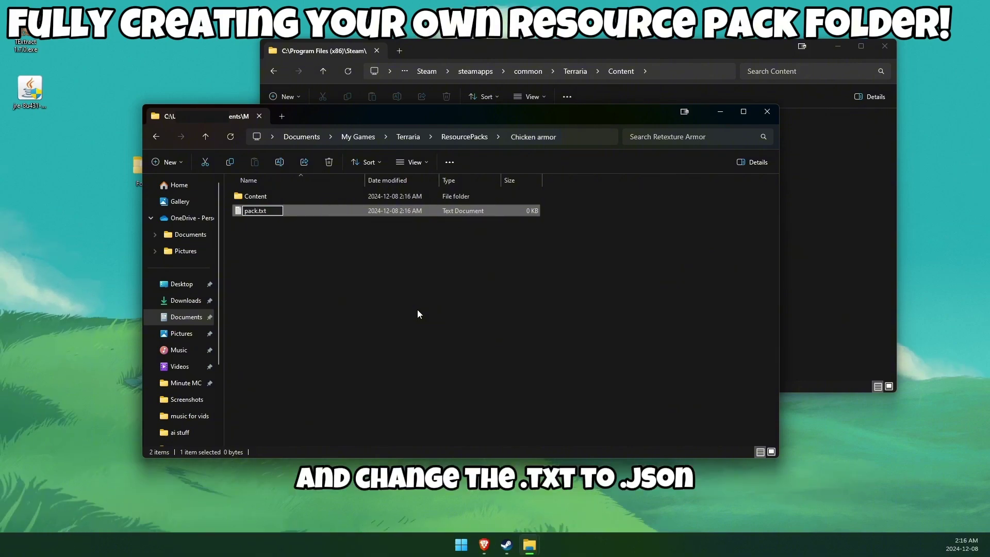
text(json)
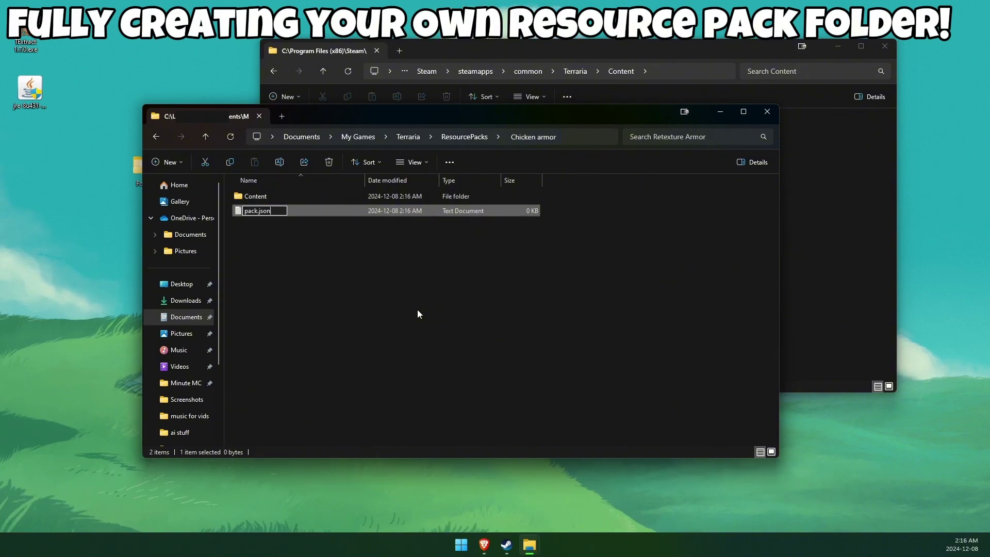
key(Return)
click(548, 273)
double_click(303, 212)
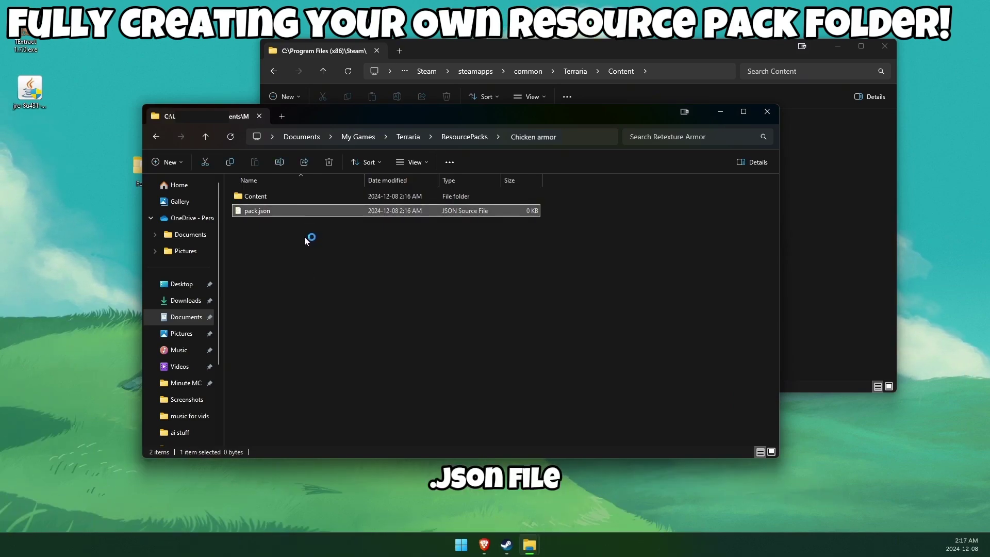
Step: Open pack.json in Notepad just once via Open with > Choose another app
right_click(327, 213)
mouse_move(377, 261)
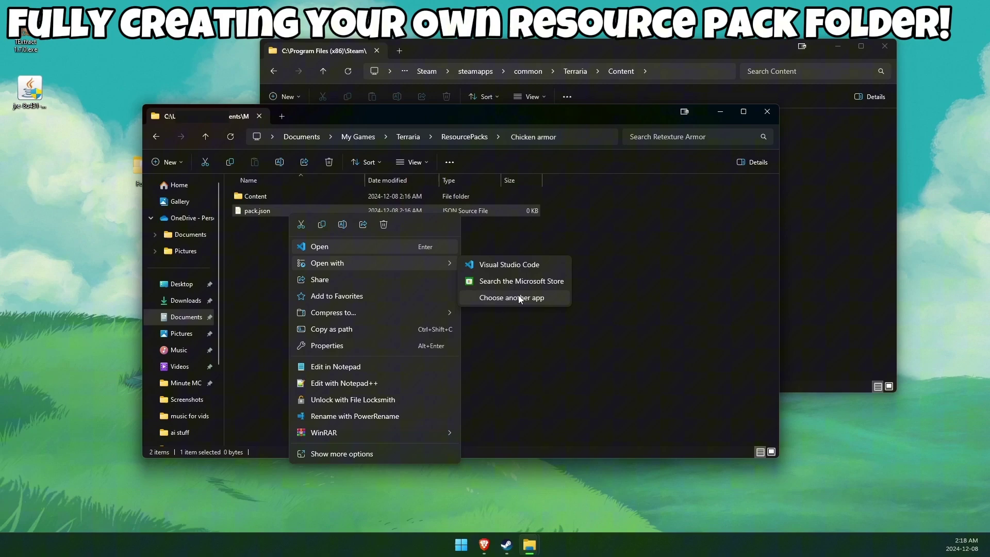
click(518, 296)
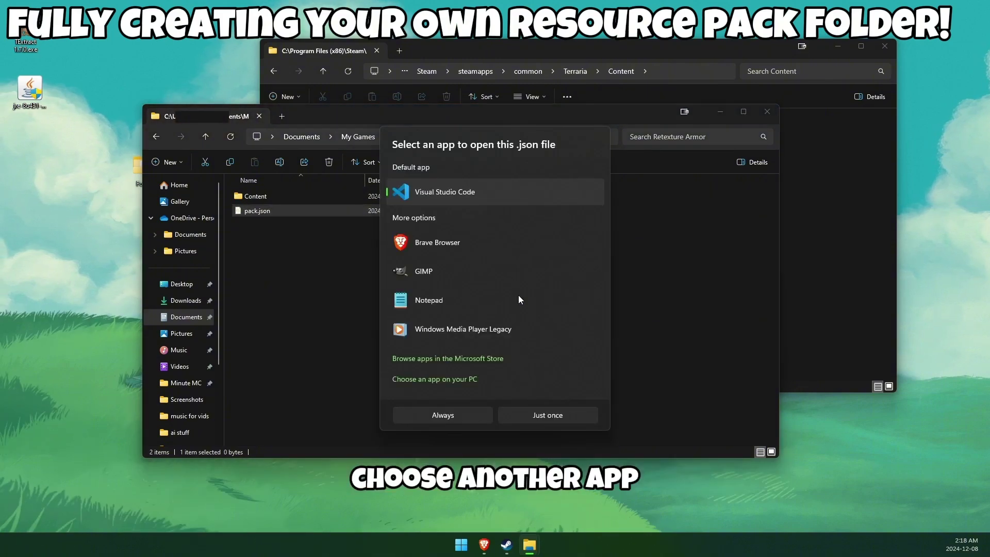
click(441, 300)
click(541, 412)
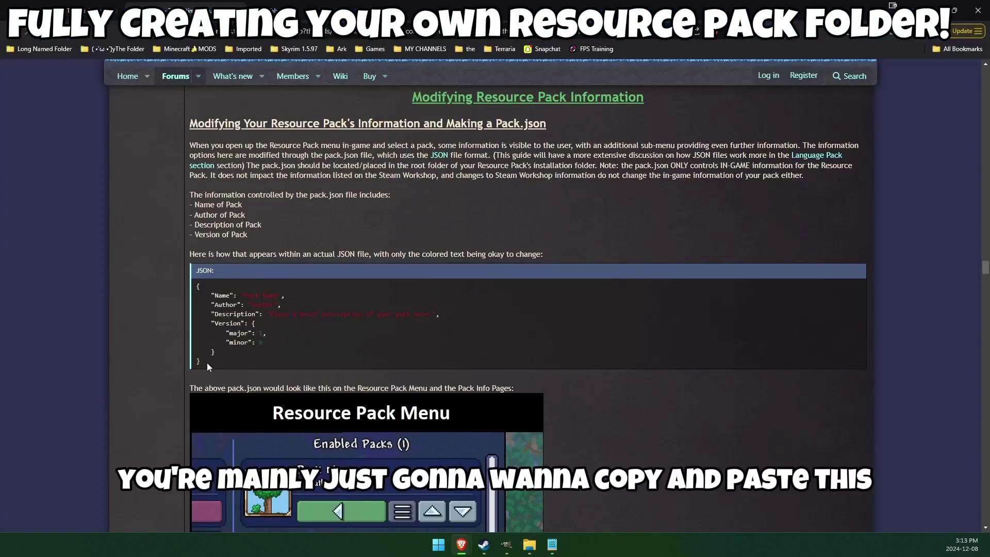
Step: Paste the forum's pack.json template, set Name to 'chicken vanity armor' and begin the Description
drag(207, 363, 198, 295)
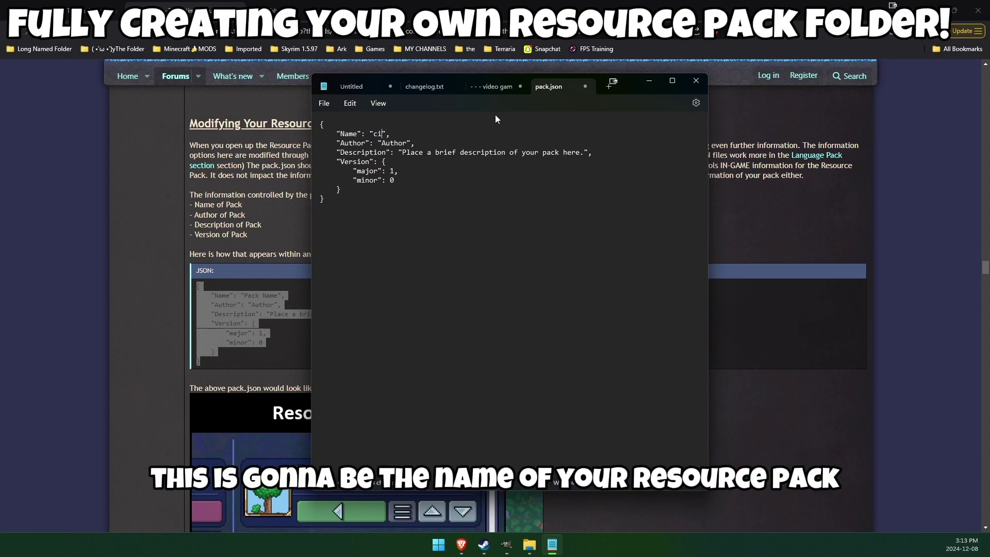
text(hicken)
text( vanity )
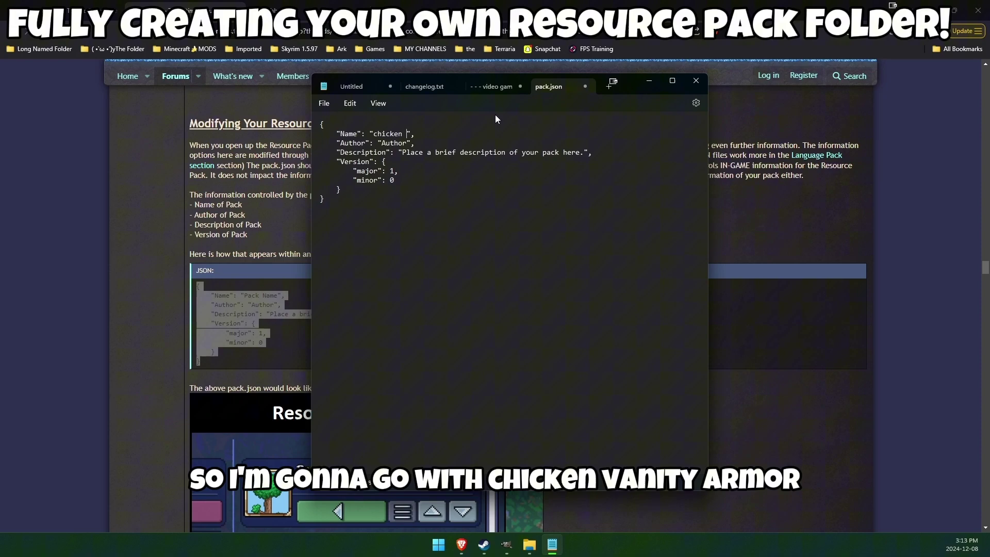
text(armor)
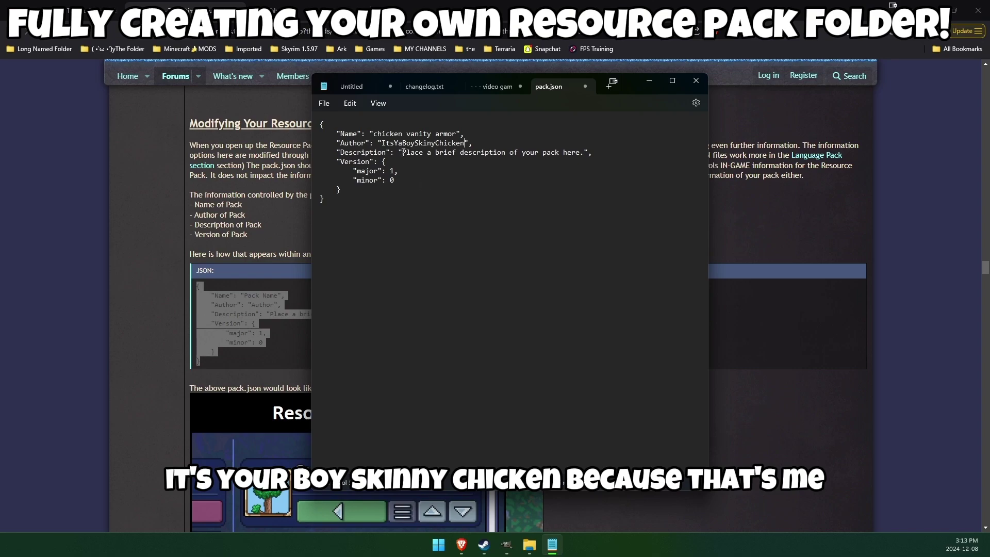
drag(403, 152, 600, 154)
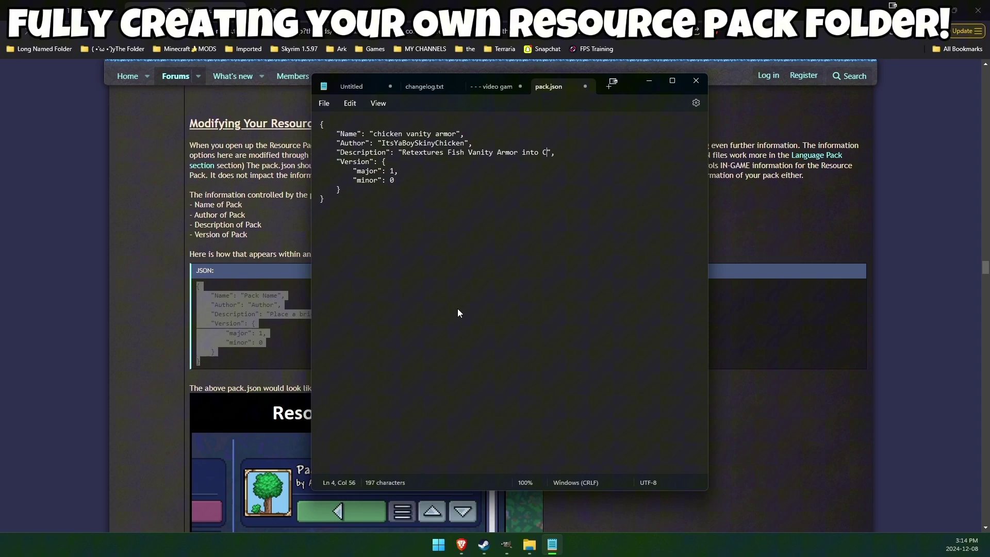
text(icken)
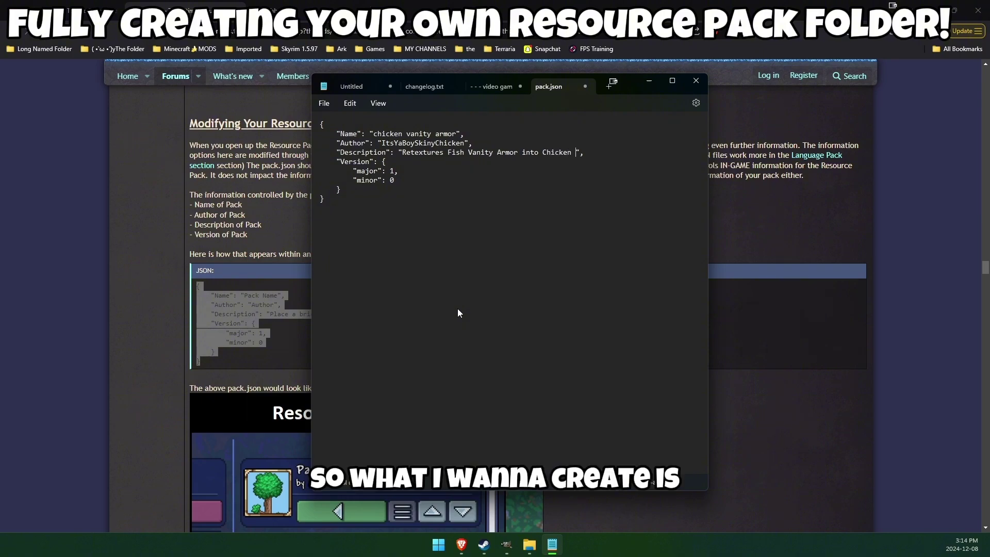
text( Vanity Armor)
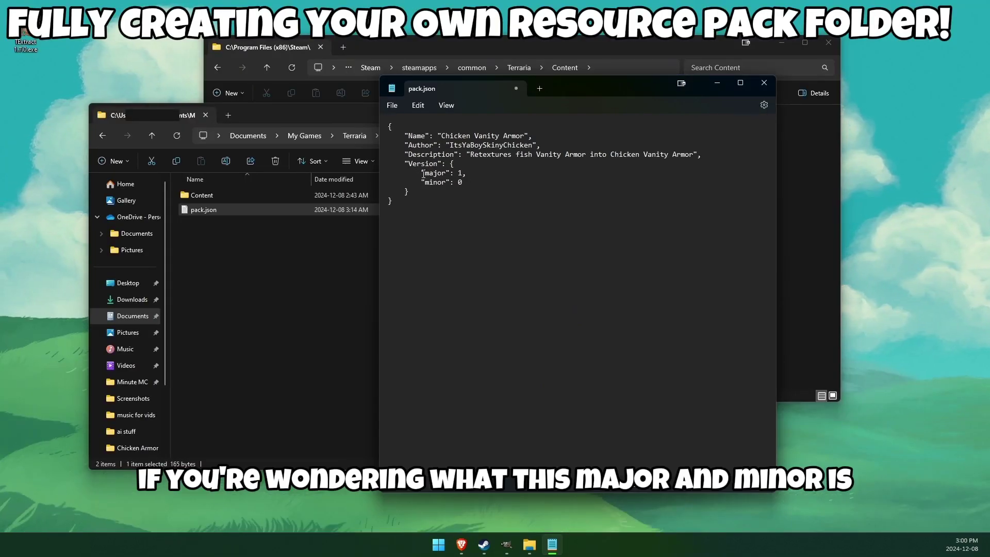
Step: Change the pack.json major version to 1 and save the file when closing Notepad
drag(416, 173, 458, 193)
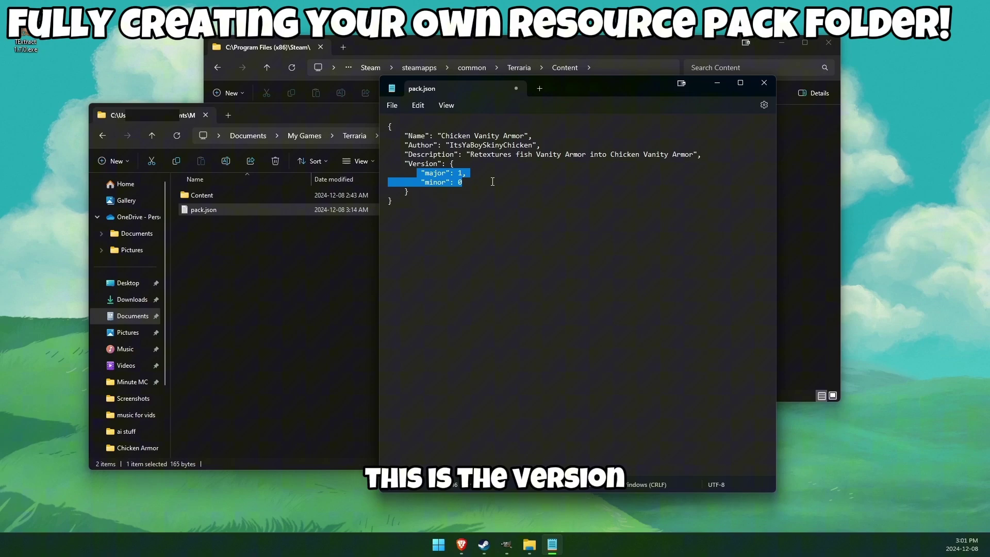
click(525, 201)
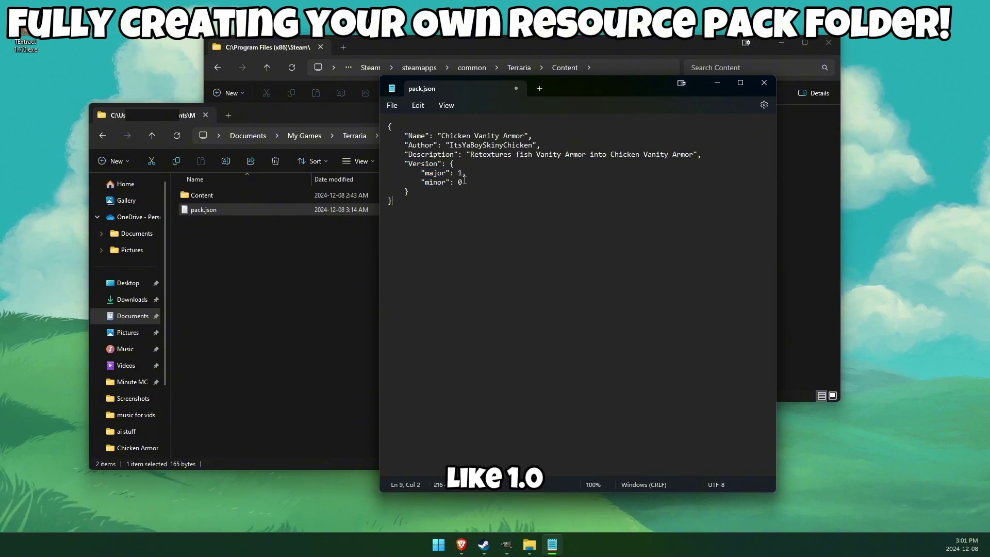
key(Up)
key(Up)
key(Up)
key(End)
key(Left)
key(shift+Left)
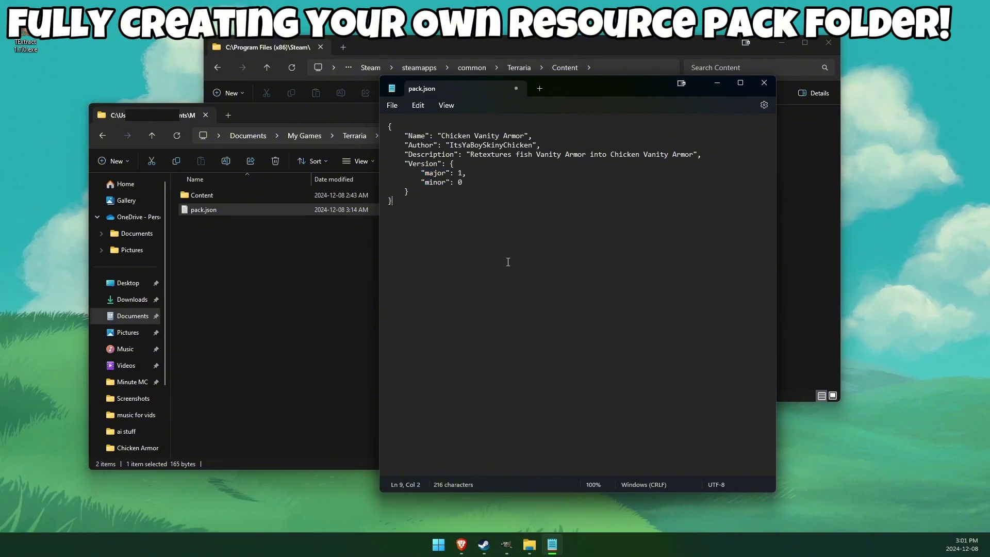
text(2)
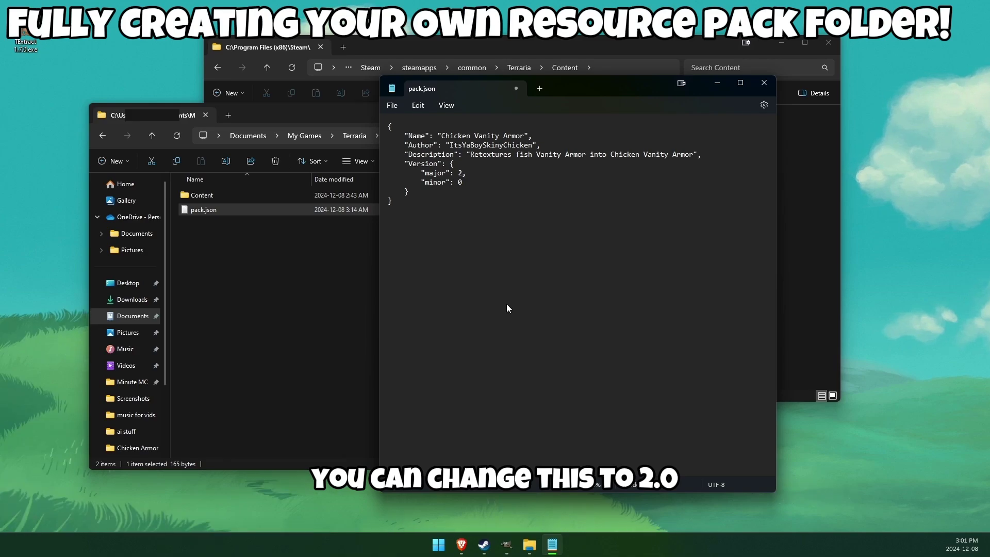
key(BackSpace)
text(3)
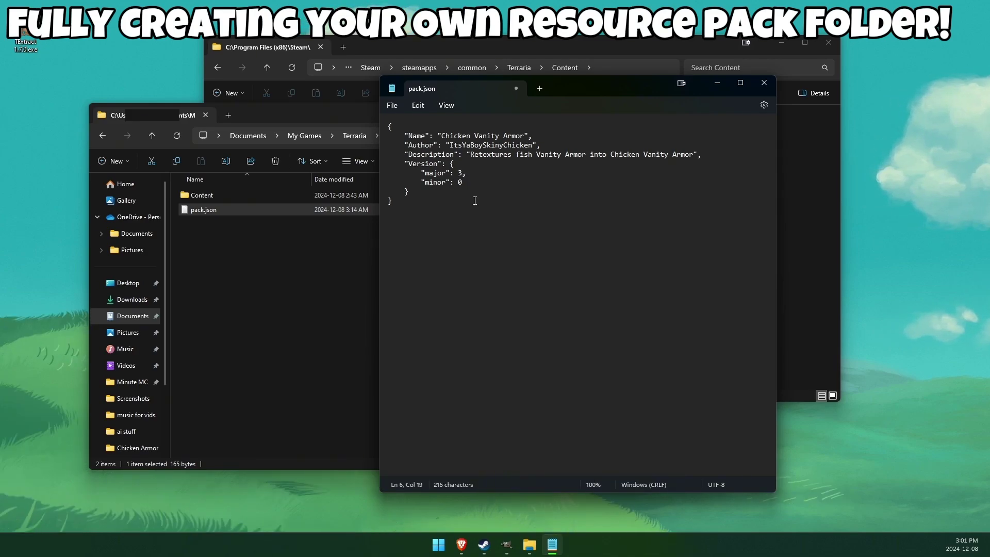
key(BackSpace)
text(1)
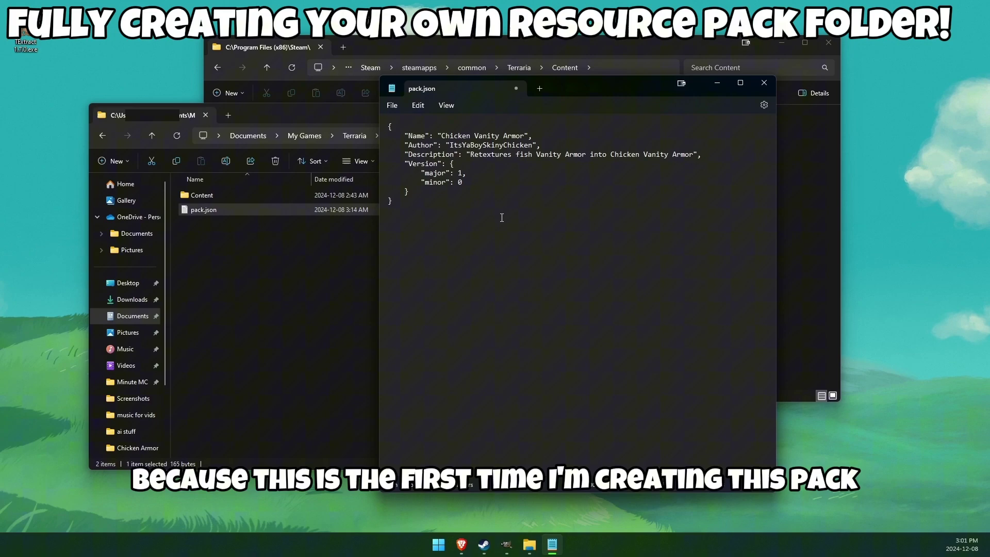
key(ctrl+End)
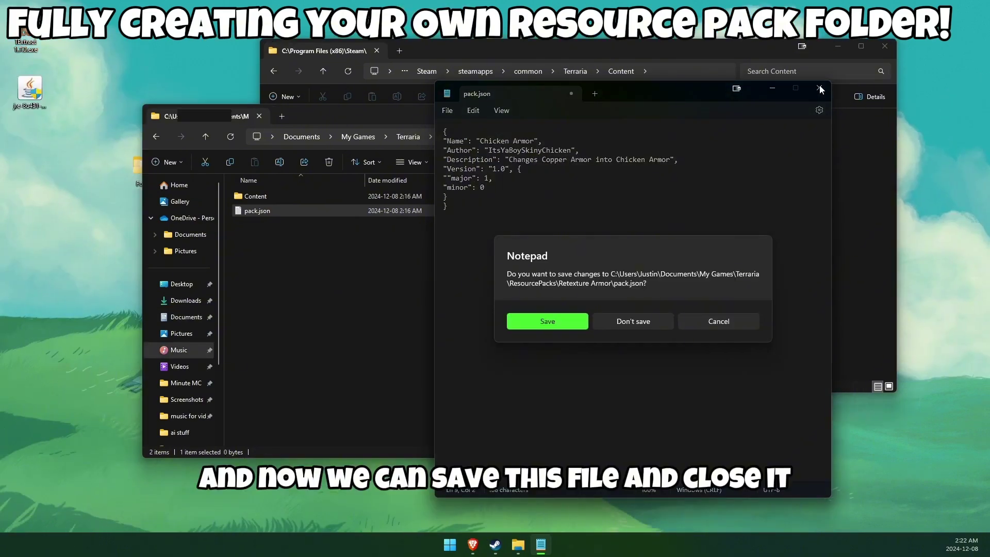
click(570, 321)
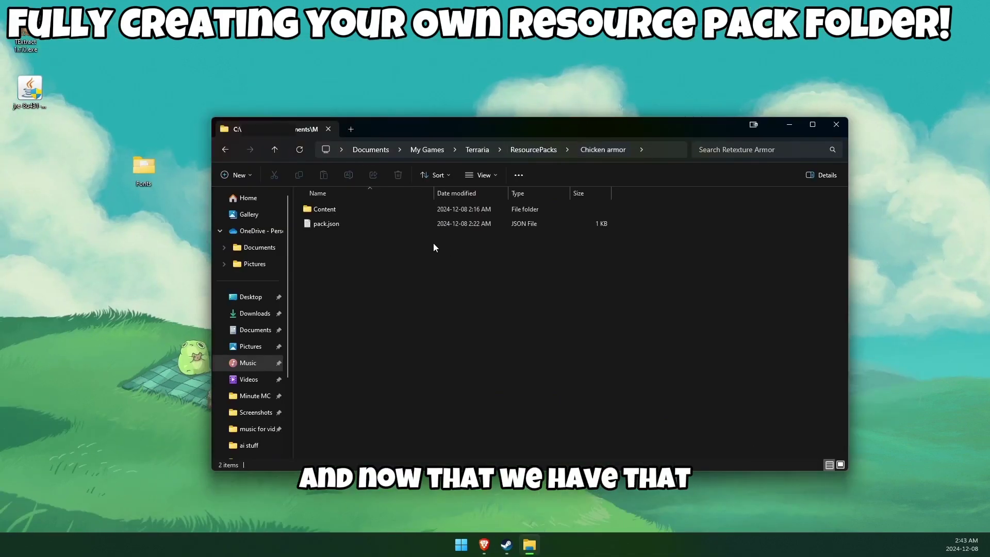
Step: Inside the pack's Content folder, create a new folder named Images
double_click(367, 208)
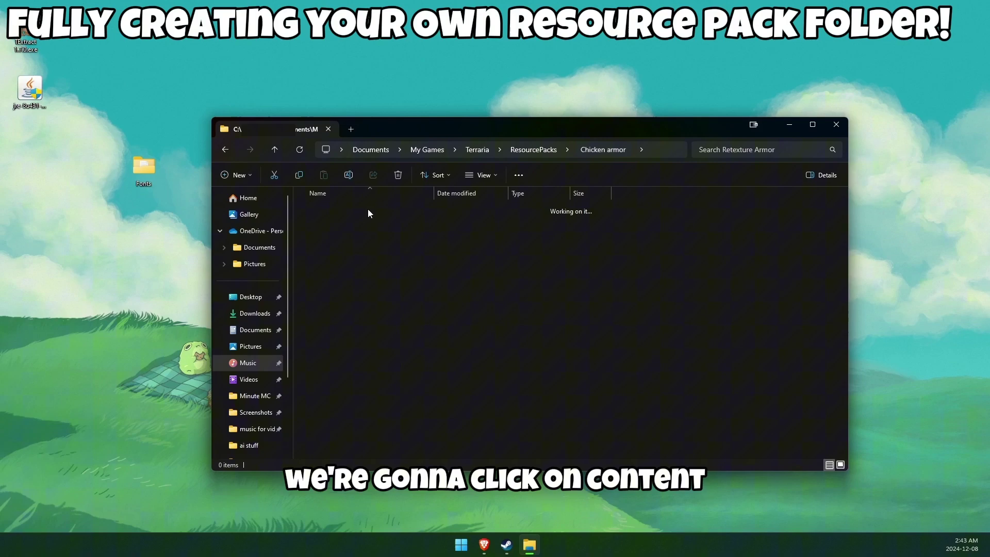
right_click(366, 210)
mouse_move(404, 324)
click(544, 317)
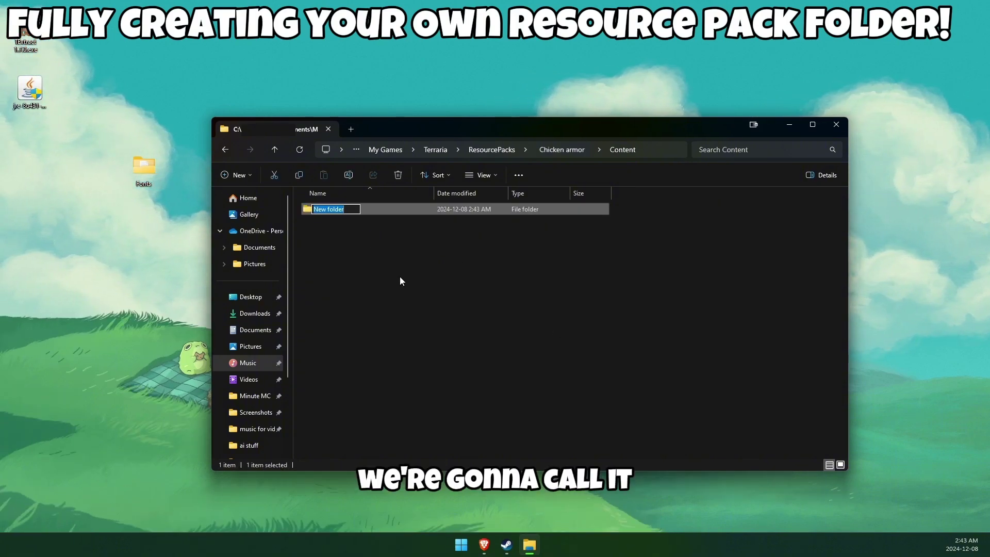
text(Images)
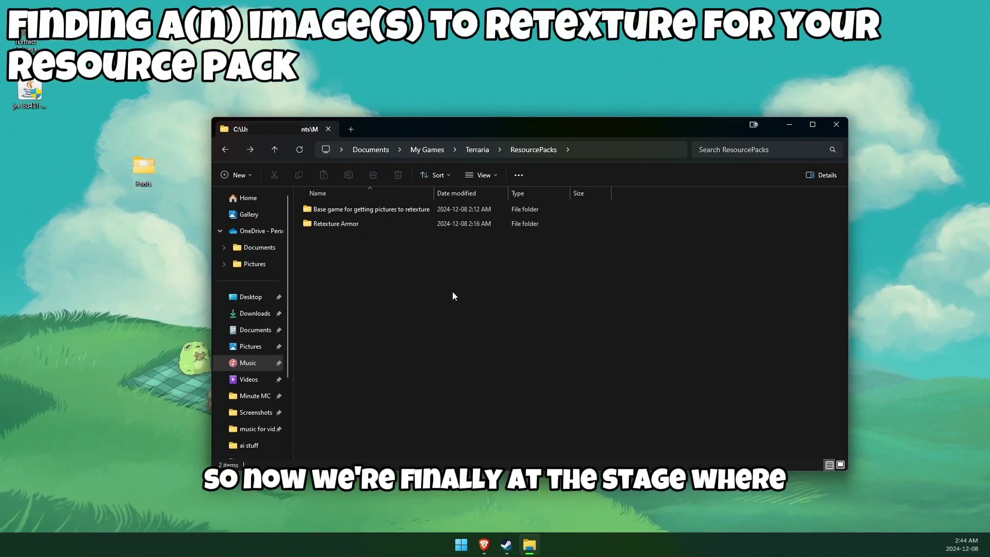
Step: Open 'Base game for getting pictures to retexture' > Images and scroll down to the Item PNGs
double_click(431, 210)
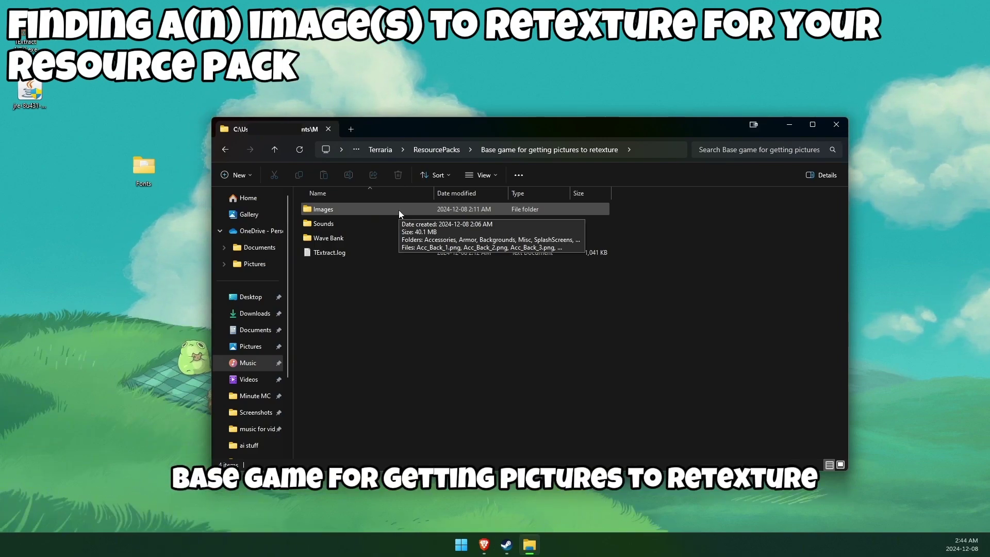
double_click(398, 209)
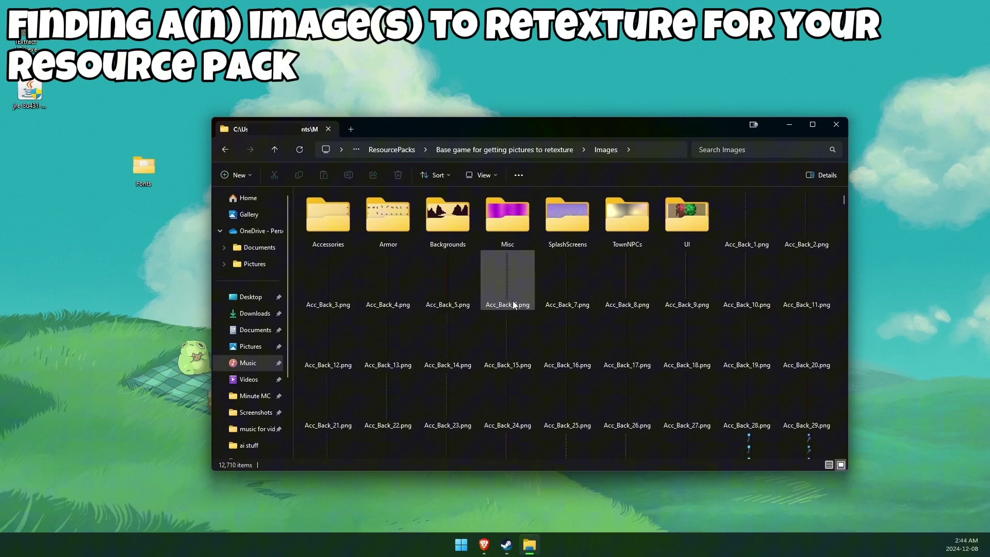
drag(844, 202, 844, 297)
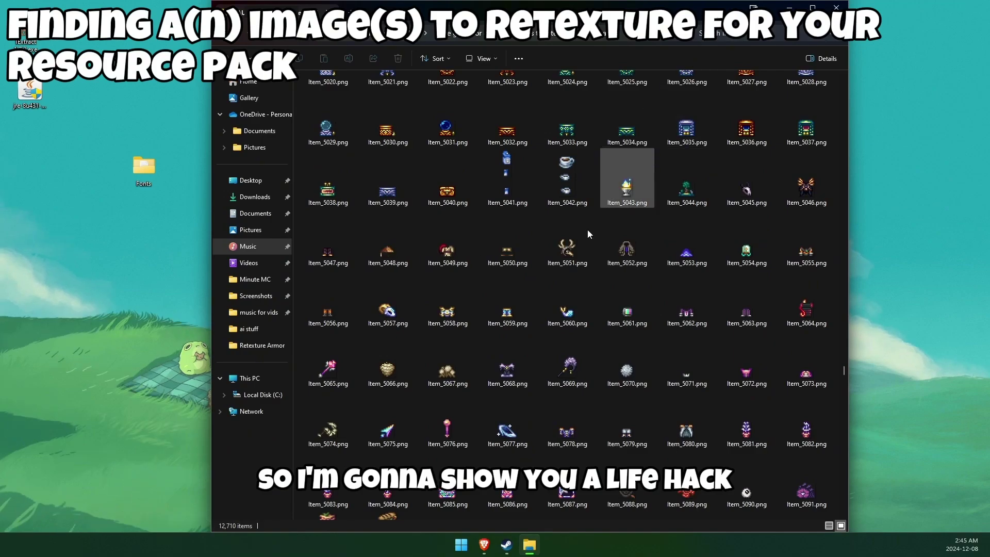
Step: Search the web for 'terraria wiki' and open the Fandom Terraria Wiki
mouse_move(484, 544)
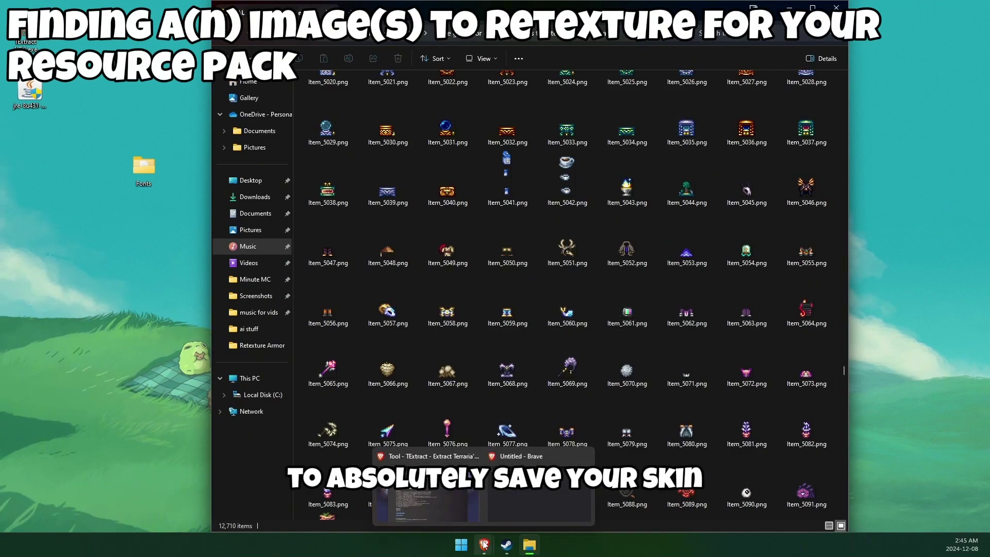
click(506, 487)
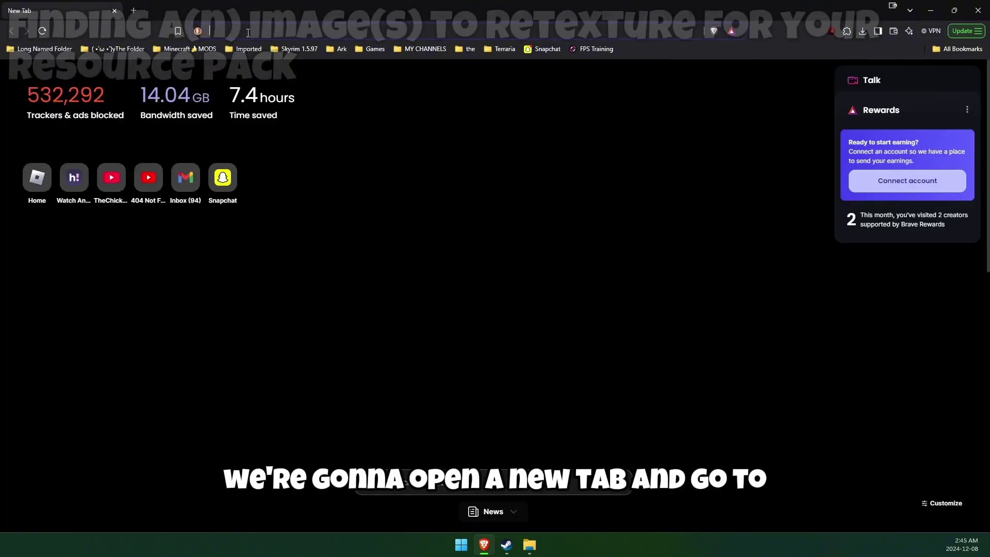
text(terraria wiki)
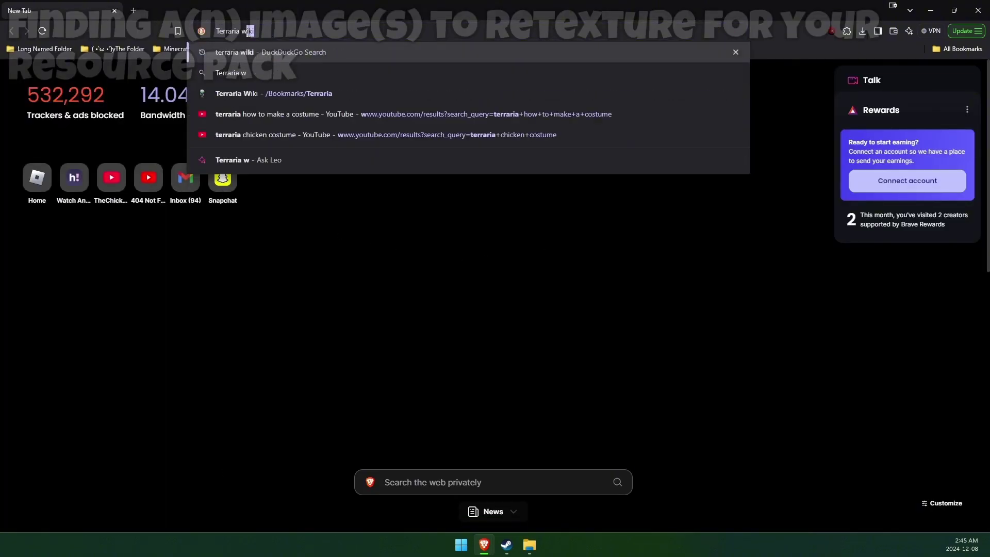
key(Return)
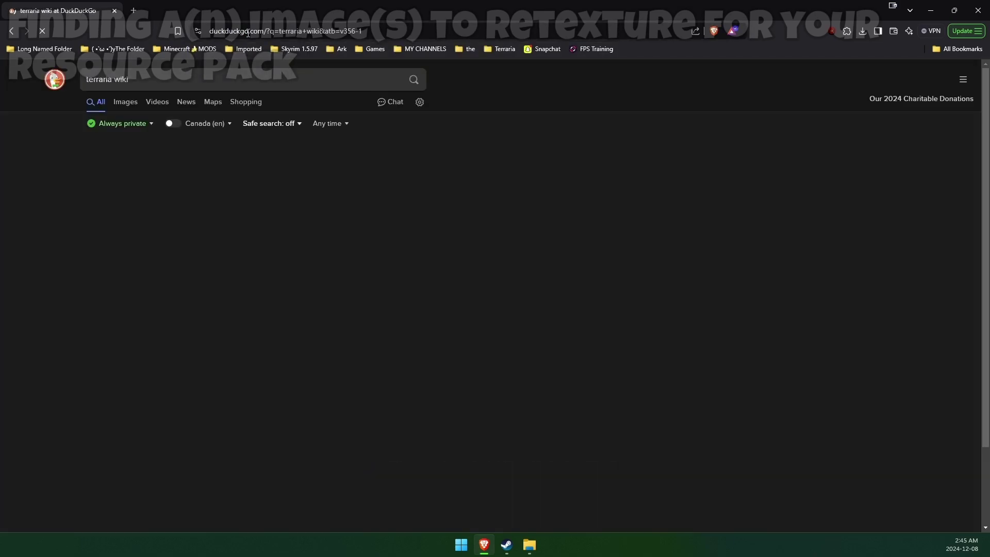
click(126, 173)
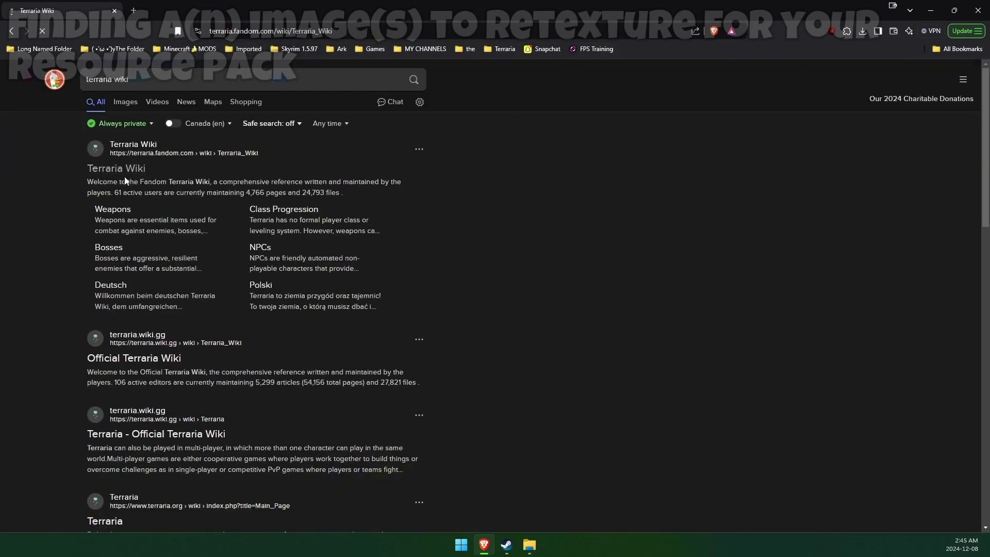
Step: Search the wiki for 'Fish set' and open the Fish set article
click(904, 95)
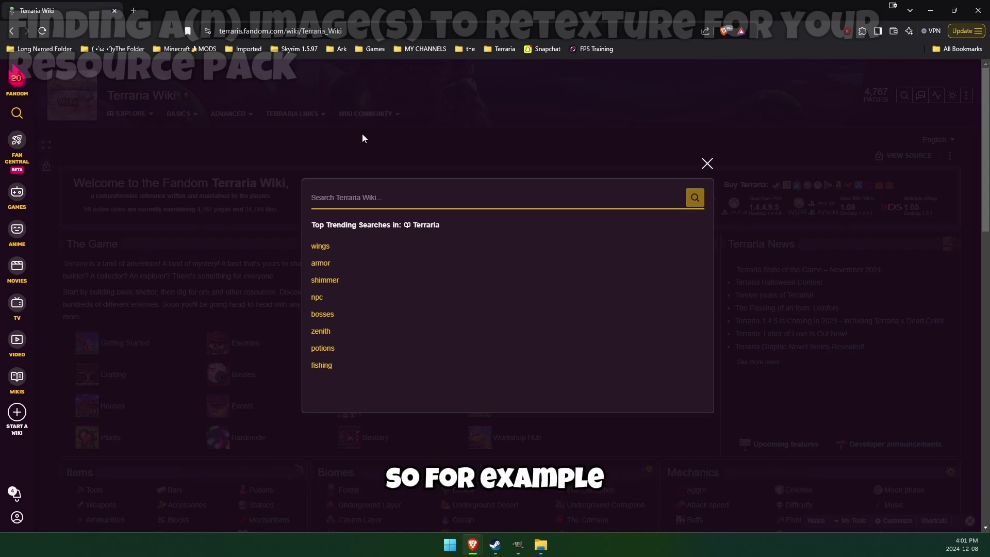
text(F)
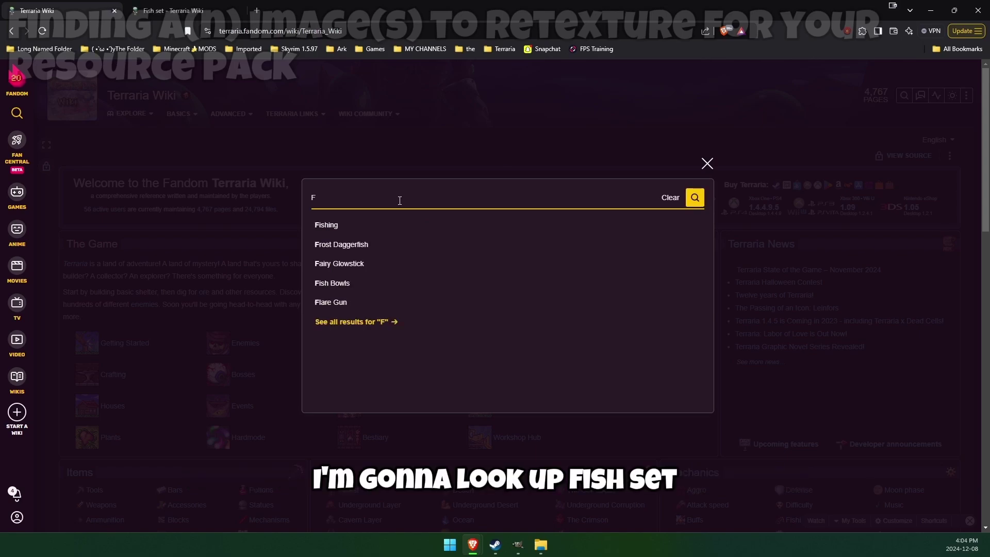
text(ish set)
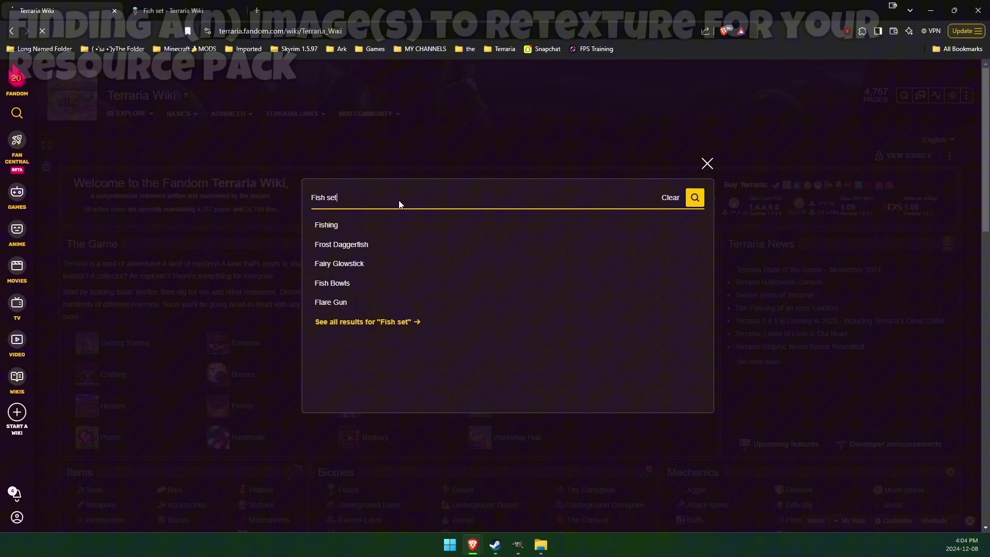
key(Return)
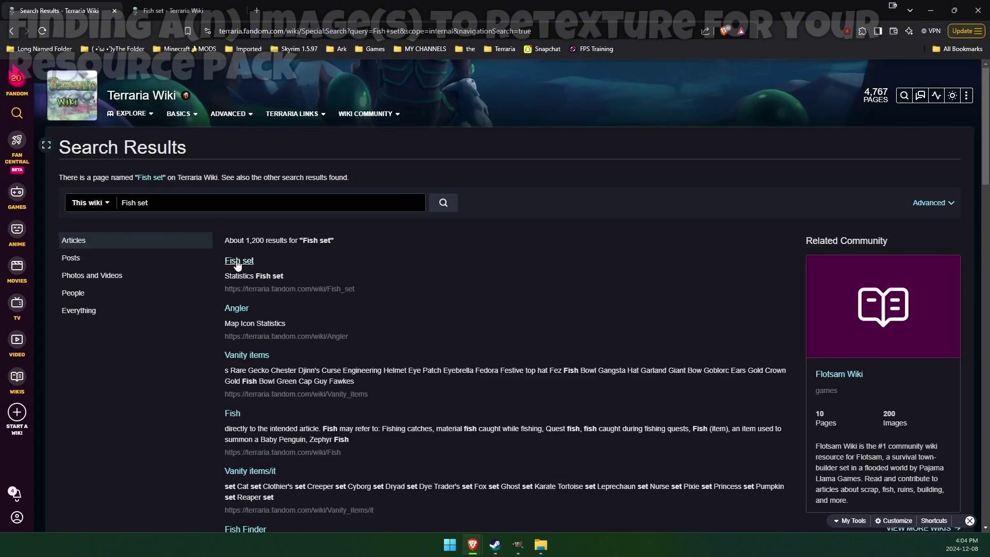
click(237, 262)
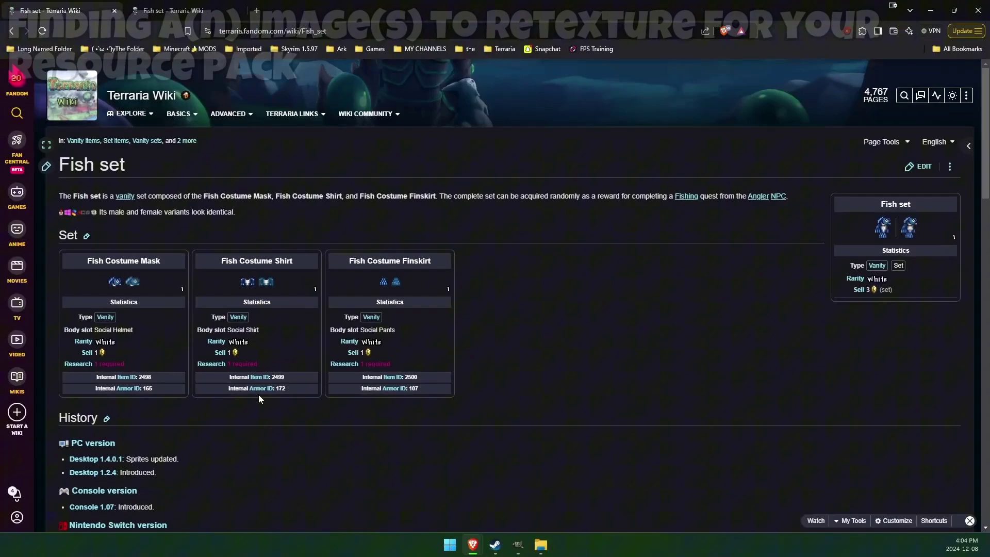
key(alt+Tab)
Step: Open the base game Images folder in its own window beside the pack's Content\Images folder
click(567, 105)
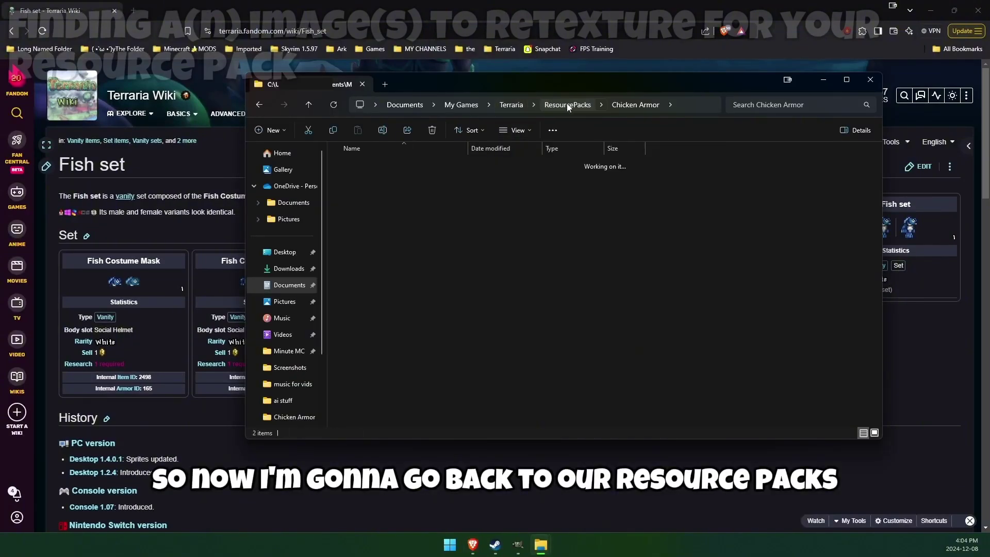
middle_click(547, 163)
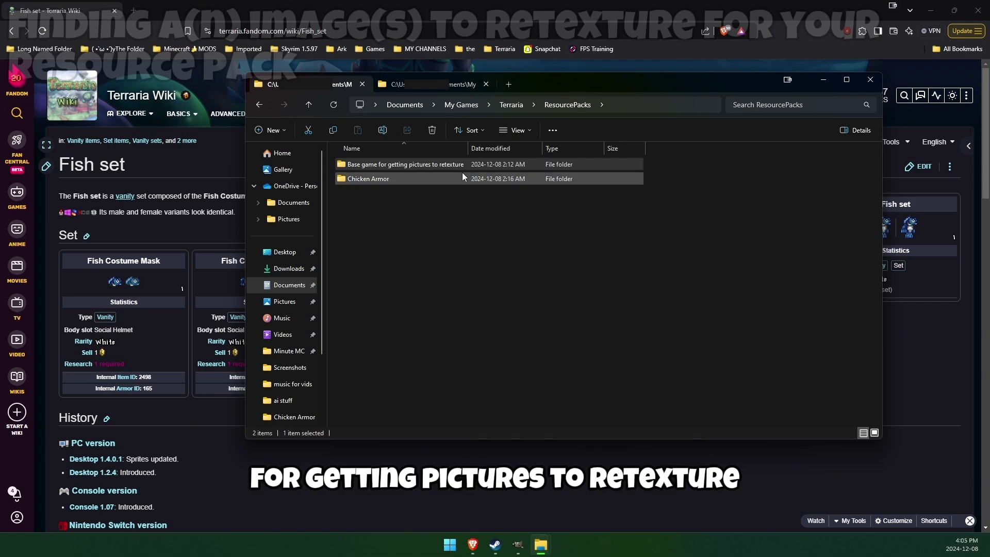
click(440, 88)
drag(441, 91, 375, 101)
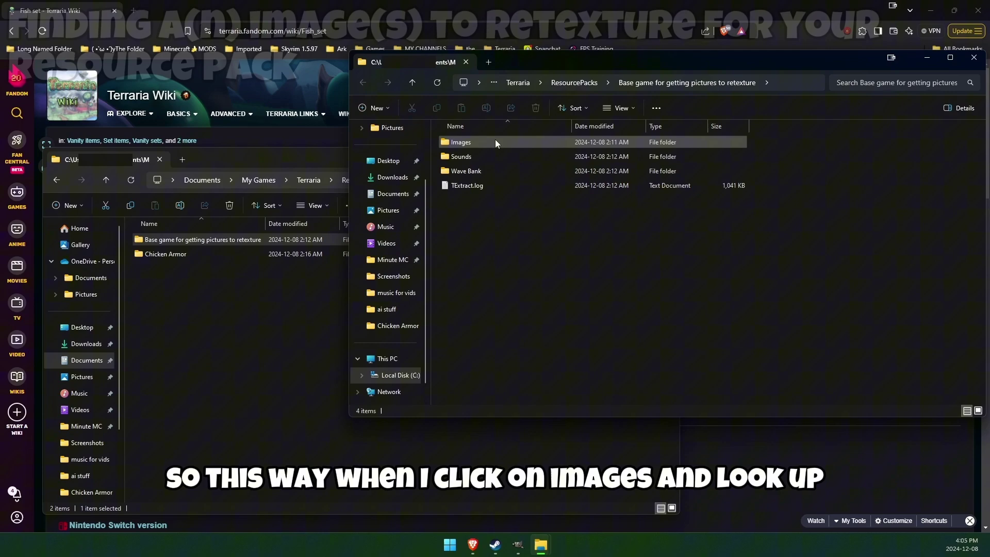
double_click(494, 141)
click(882, 84)
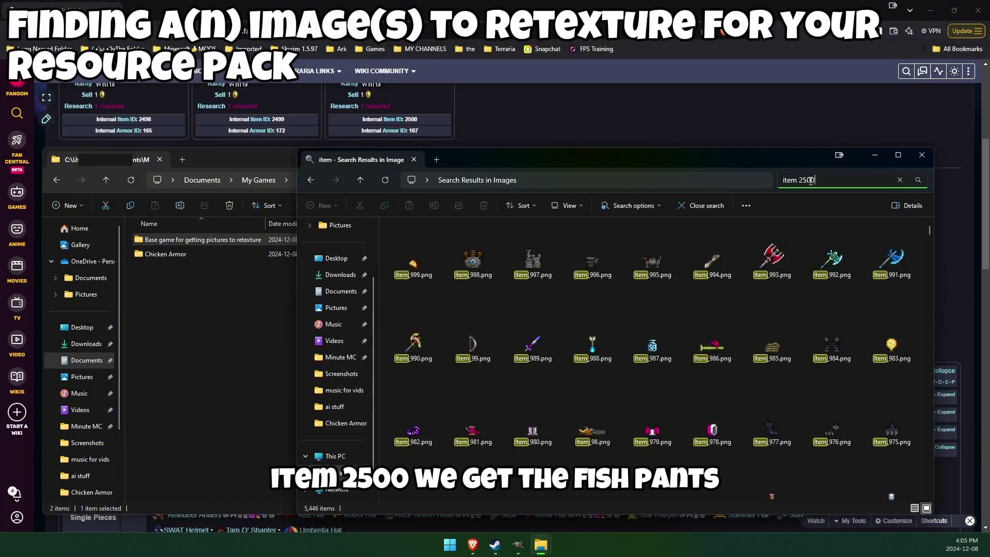
click(207, 306)
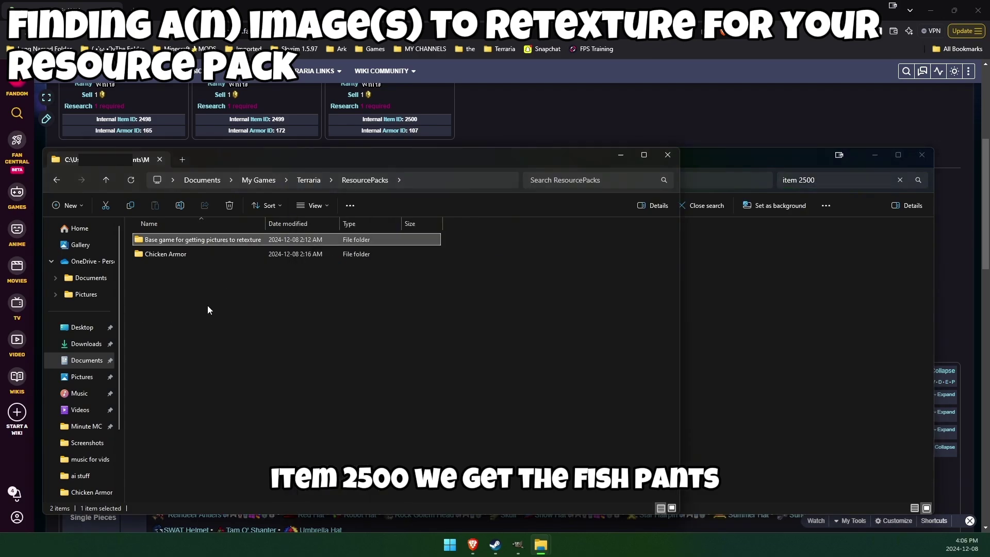
double_click(206, 255)
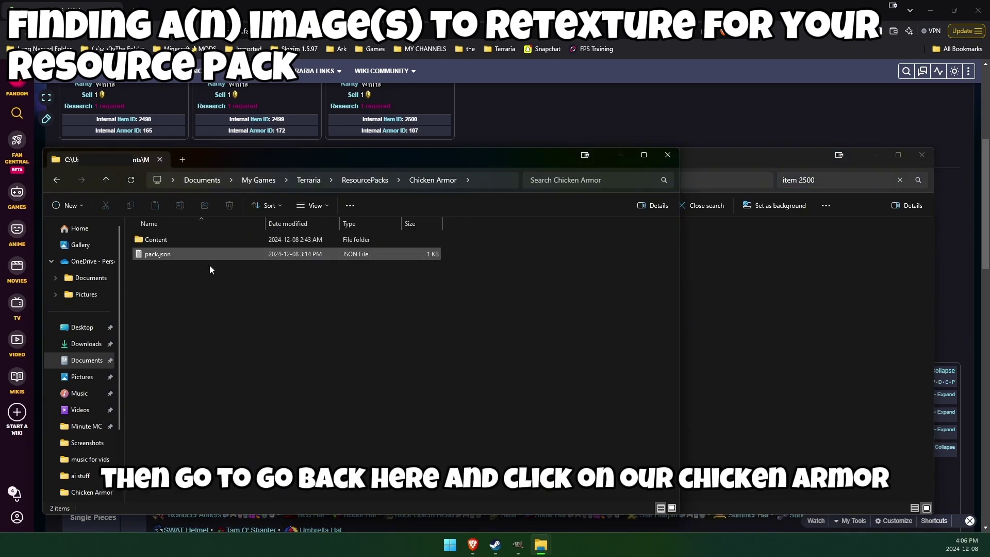
double_click(215, 240)
double_click(216, 241)
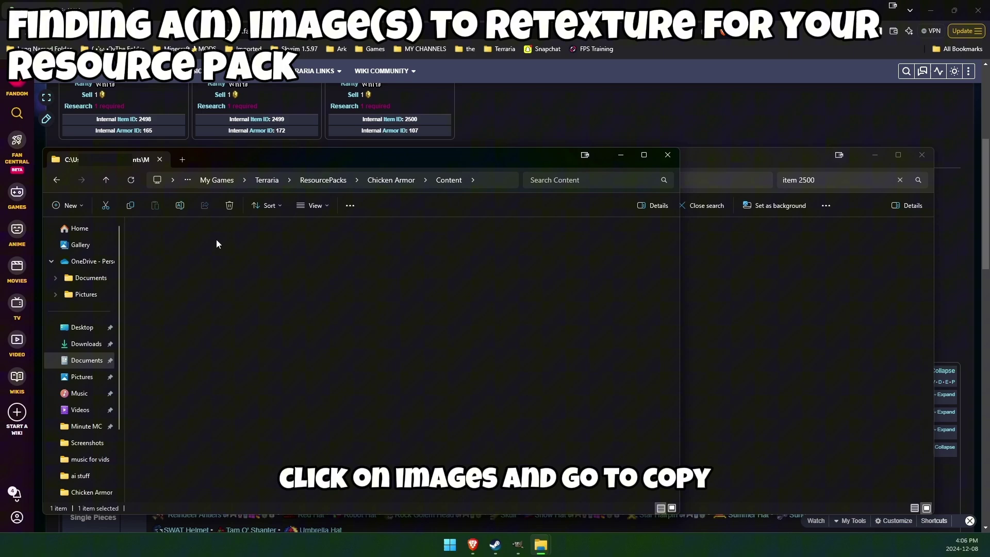
Step: Copy Item_2500.png and Item_2499.png from the search results into the pack's Images folder
click(751, 316)
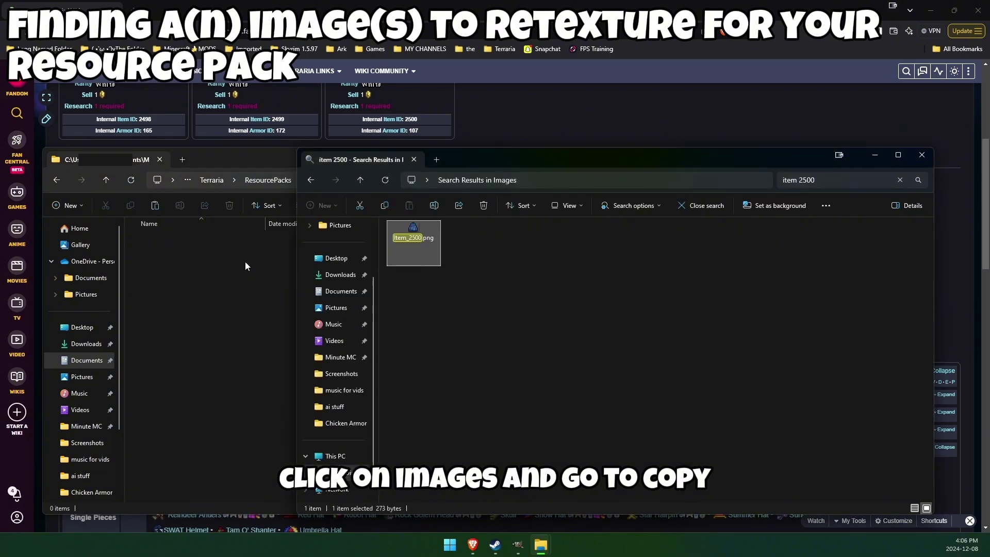
click(207, 264)
key(ctrl+v)
click(827, 183)
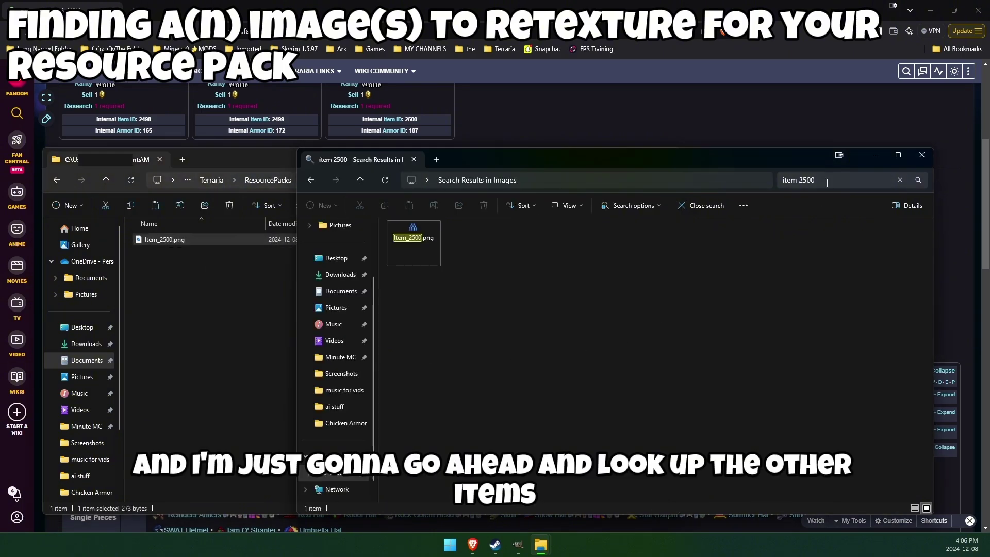
drag(827, 183, 810, 175)
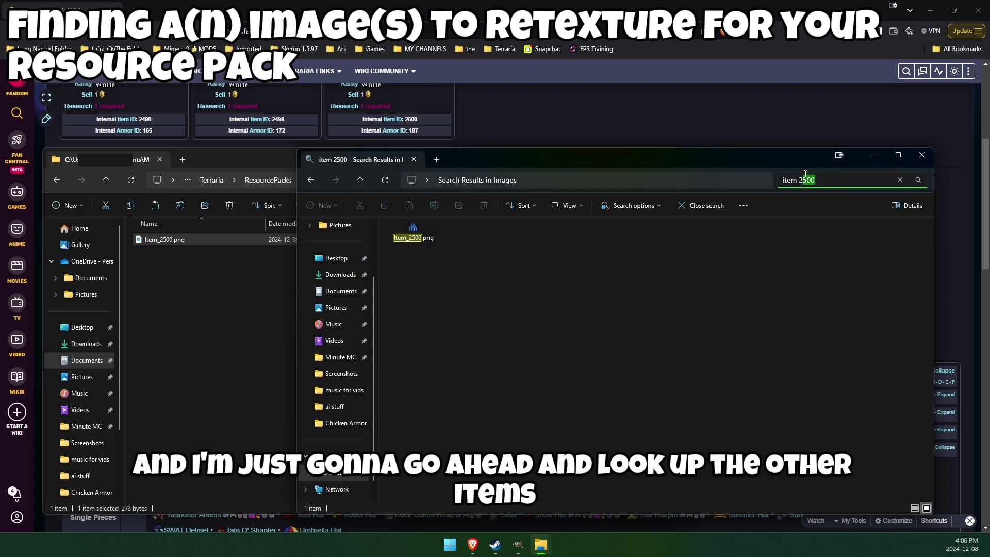
text(499)
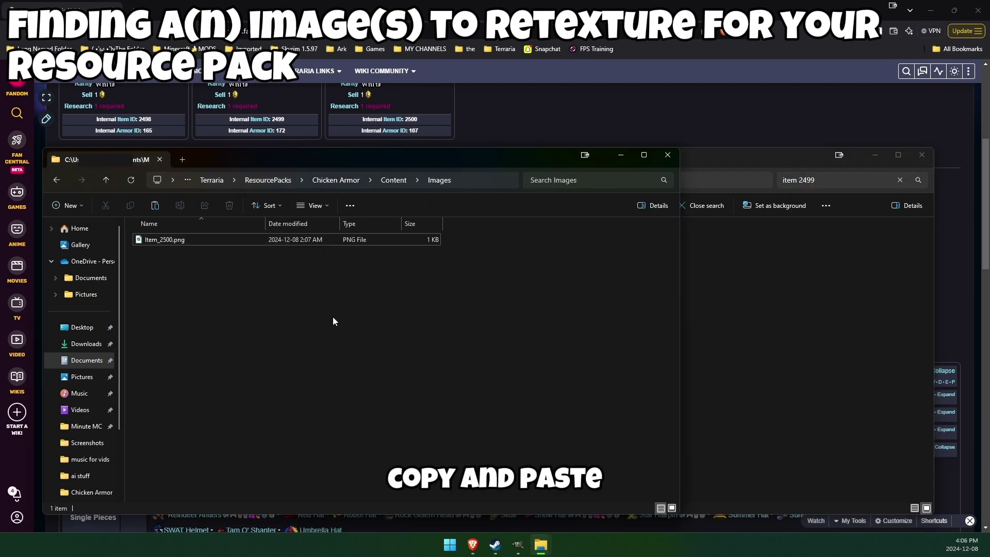
key(ctrl+v)
Step: Copy Item_2498.png into the pack's Images folder and close the search window
drag(817, 180, 812, 178)
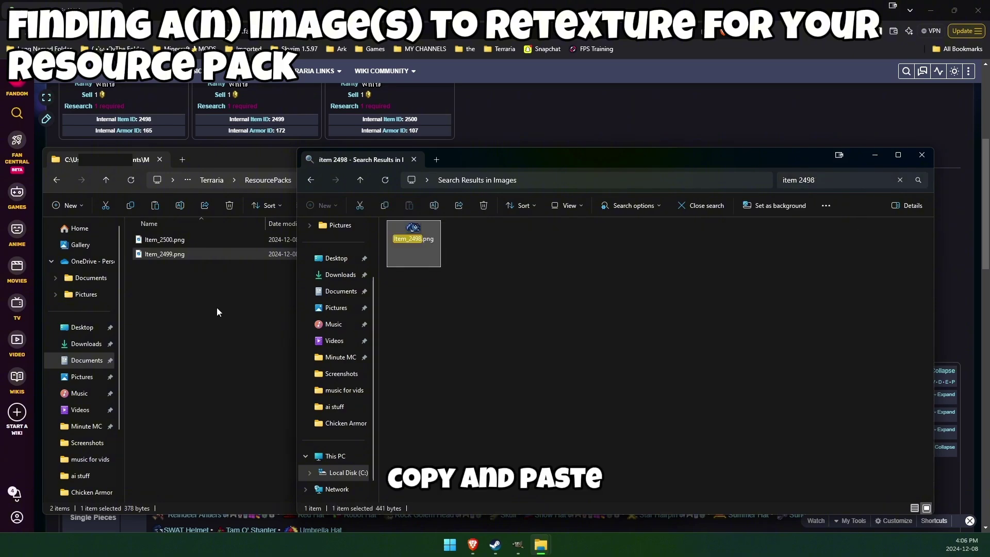
click(215, 308)
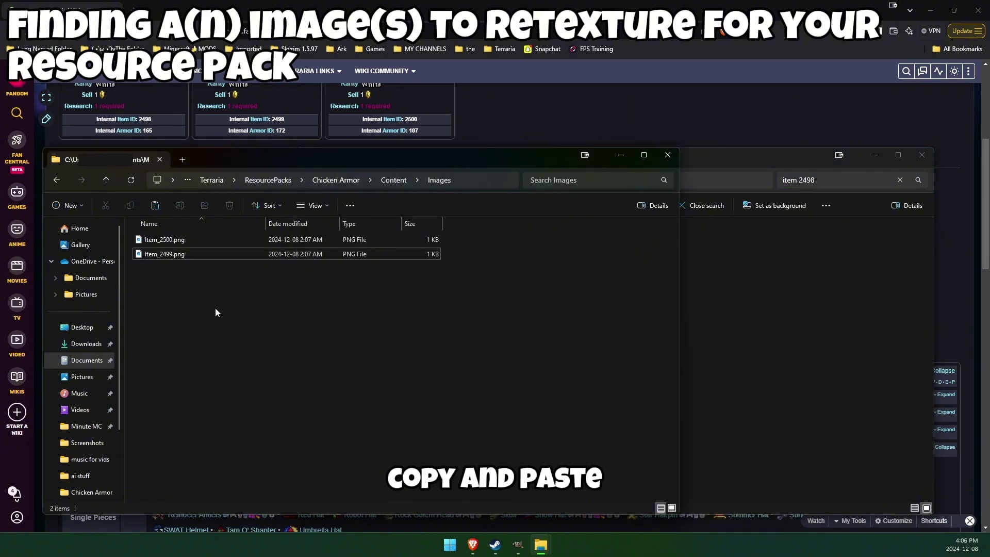
key(ctrl+v)
click(929, 150)
click(922, 155)
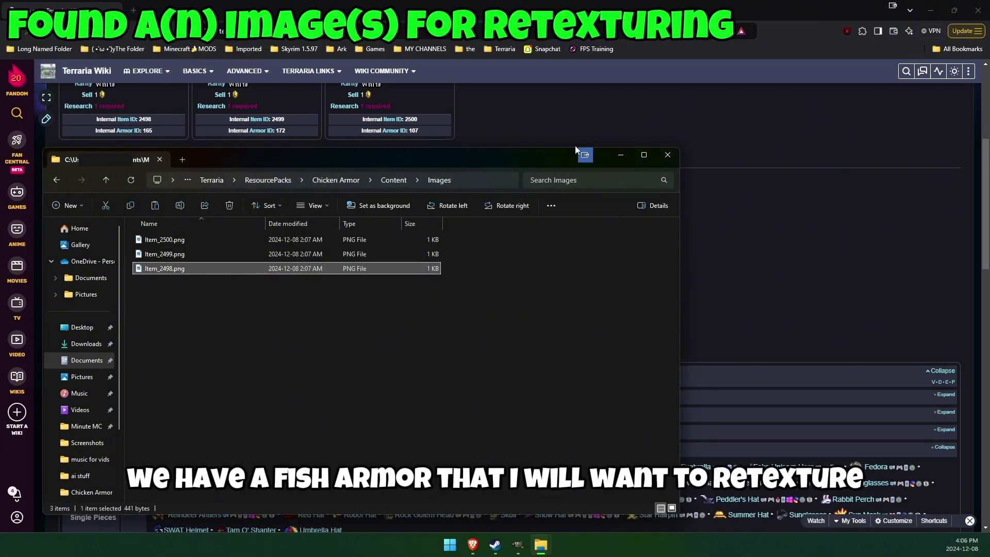
click(930, 10)
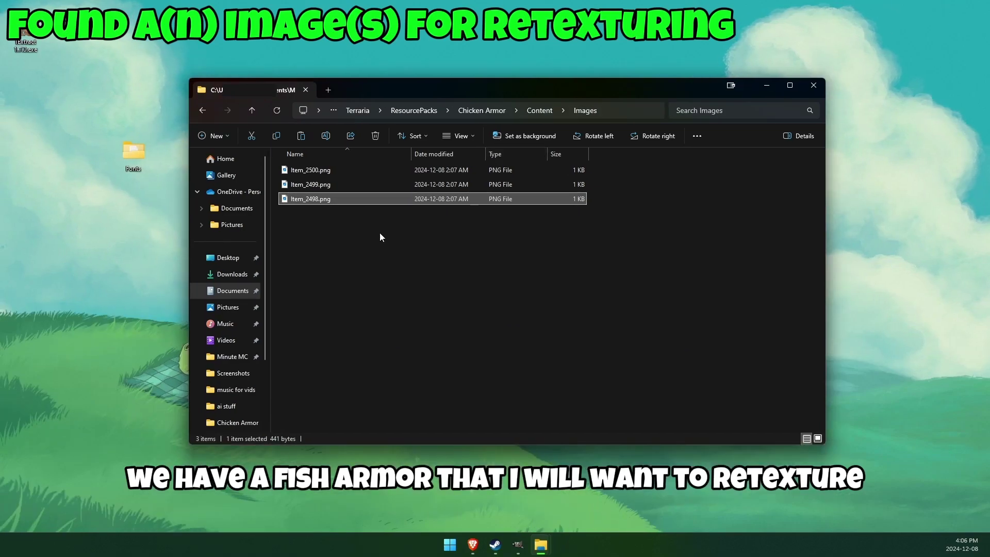
click(380, 232)
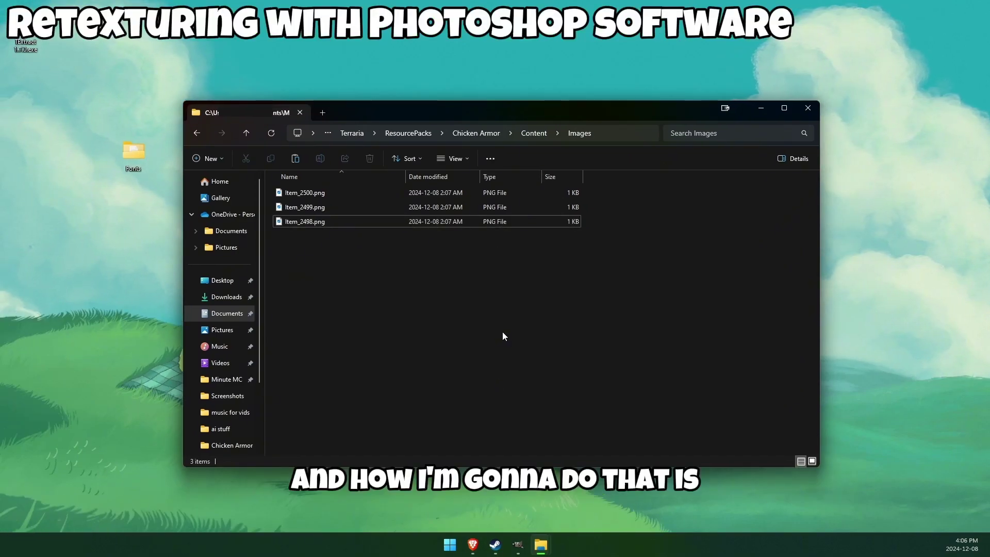
Step: Search 'pixlr' in a new Brave tab and open the official Pixlr site
mouse_move(473, 544)
click(530, 492)
key(ctrl+t)
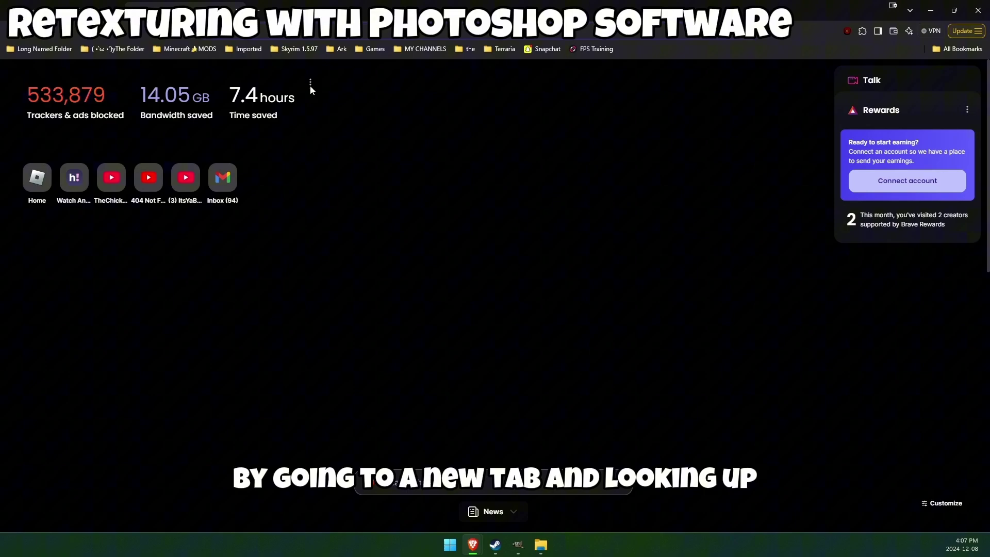
text(pixlr)
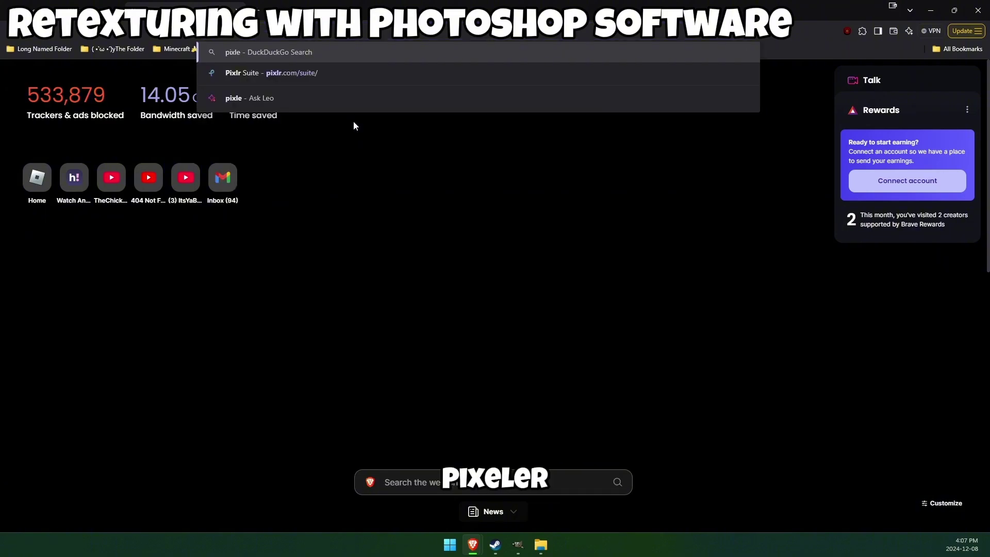
key(Return)
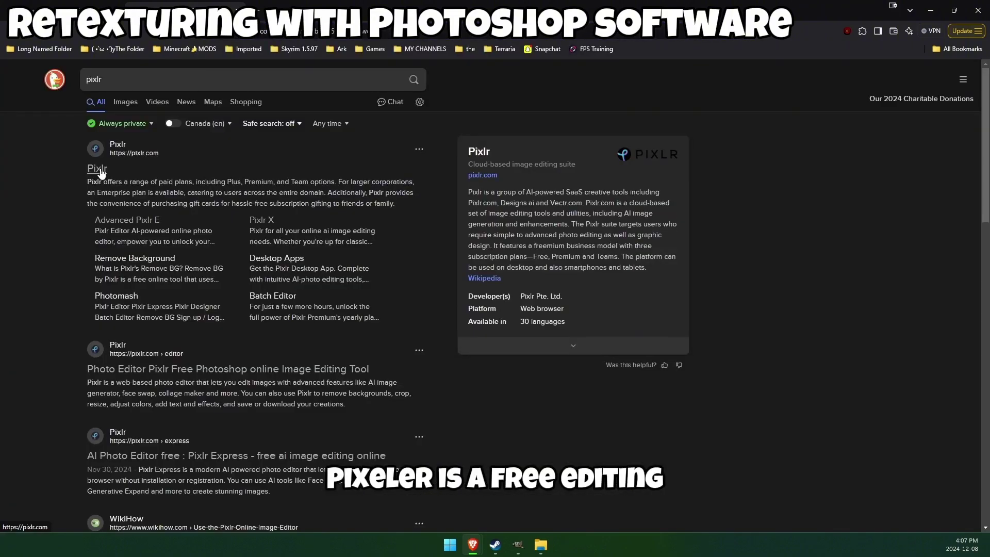
click(100, 171)
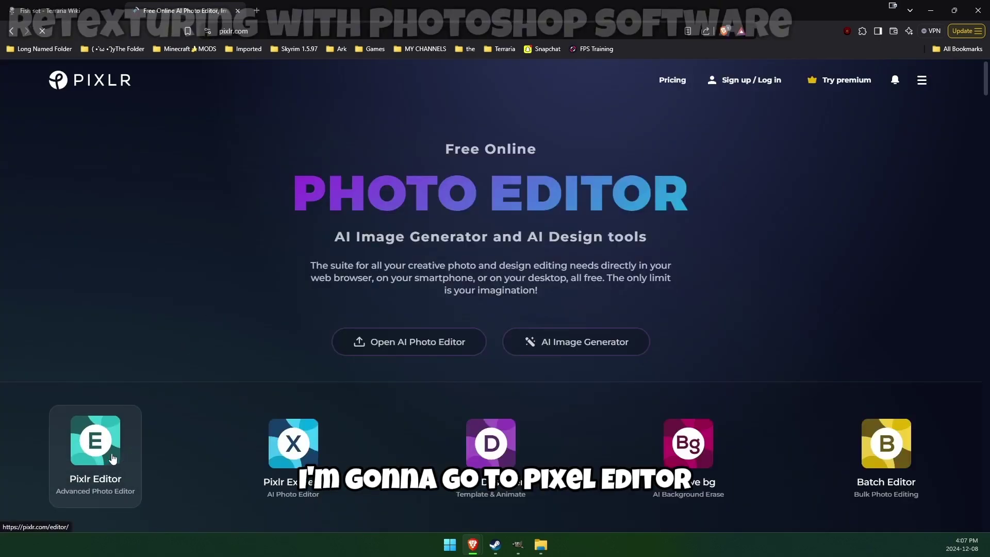
Step: Open Item_2498, Item_2499 and Item_2500 as new documents in Pixlr Editor
click(113, 458)
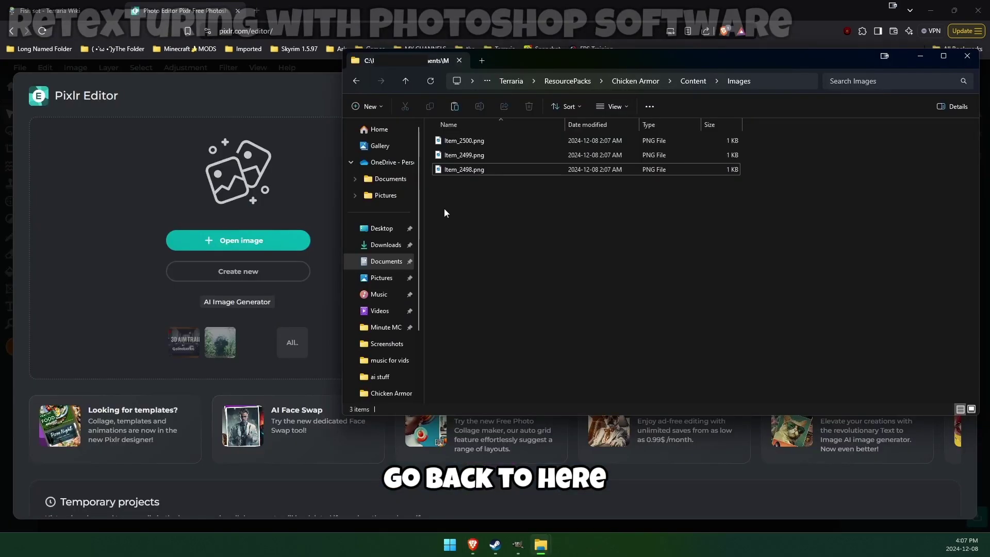
drag(639, 178, 239, 209)
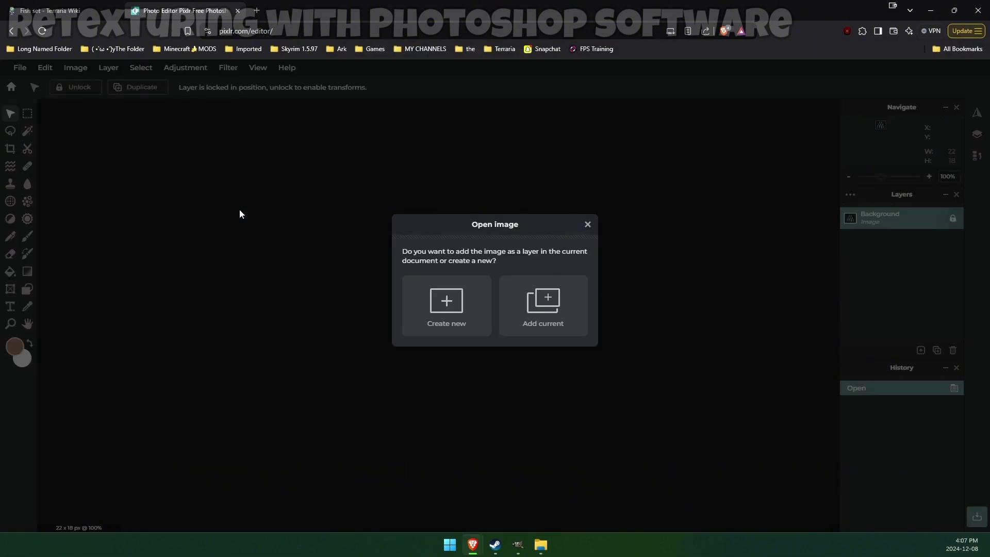
click(437, 308)
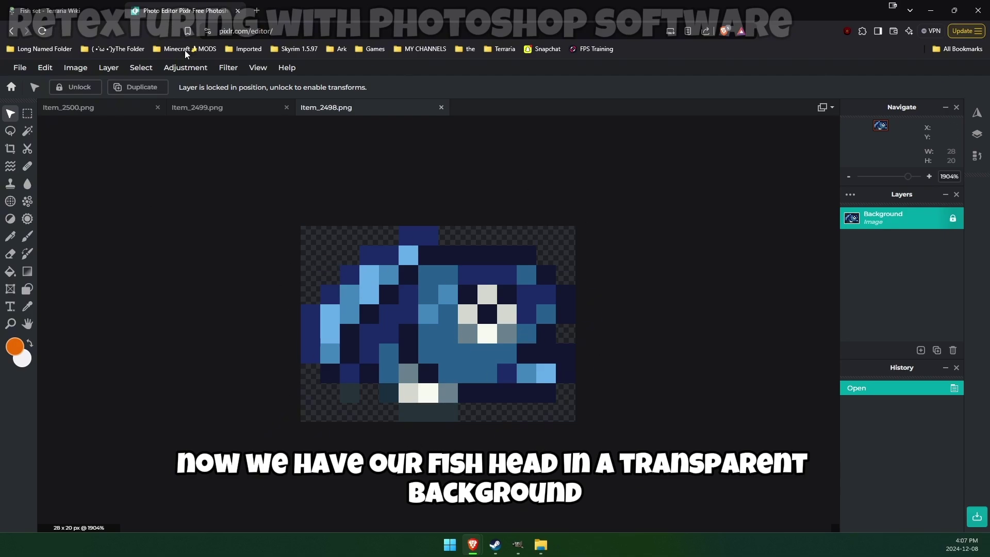
click(206, 109)
click(110, 112)
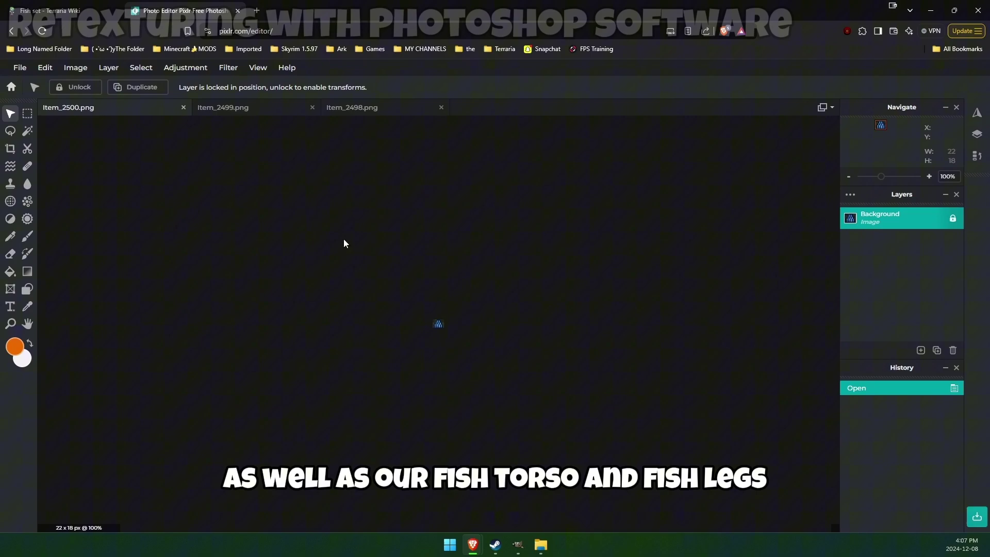
scroll(456, 326, up, 5)
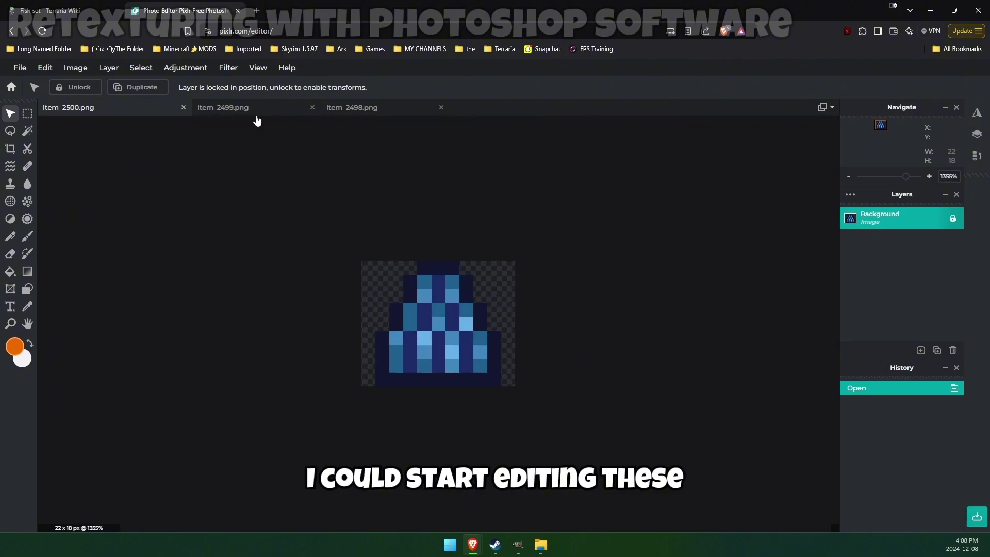
click(261, 108)
click(361, 106)
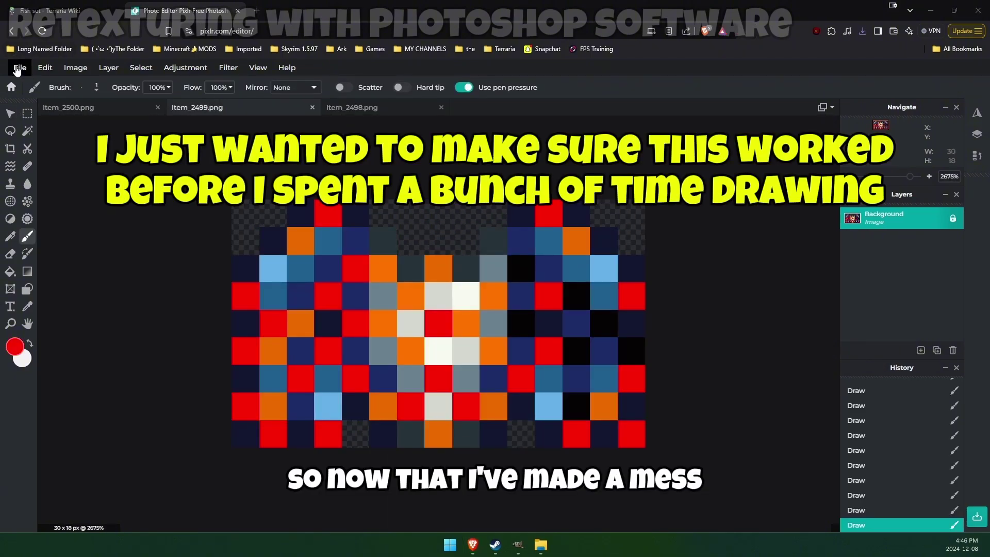
Step: Export the repainted Item_2499 image as a PNG and dismiss the free-saves popup
click(20, 68)
mouse_move(24, 168)
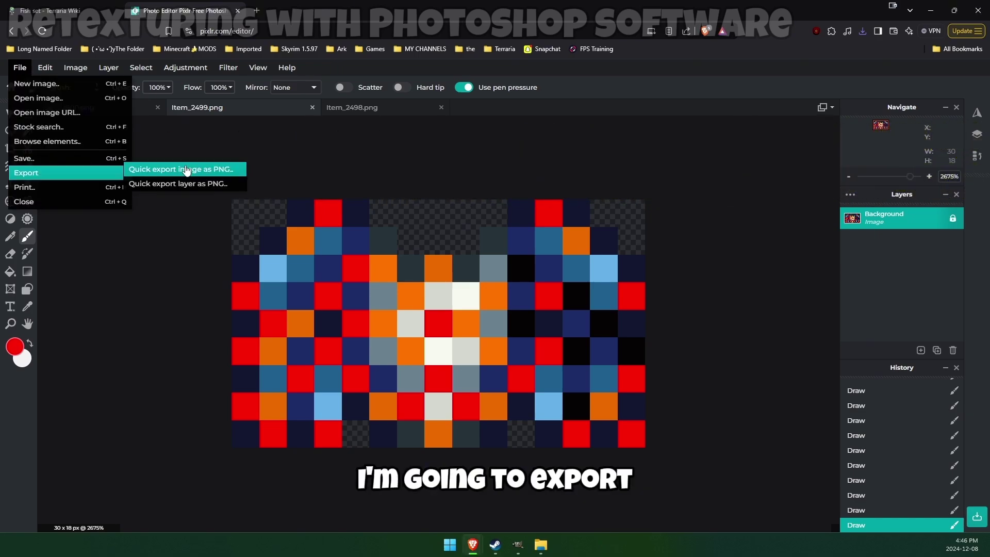
click(201, 168)
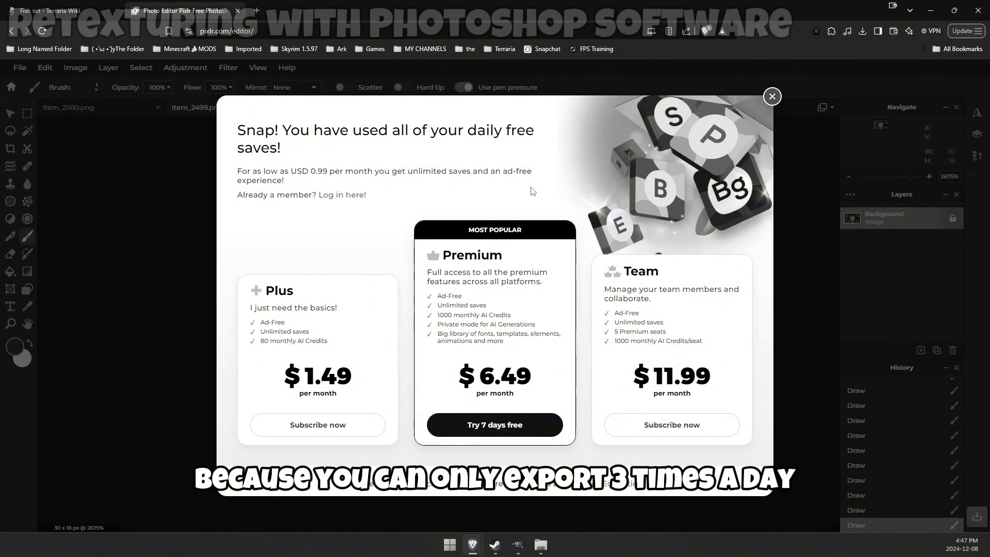
click(771, 96)
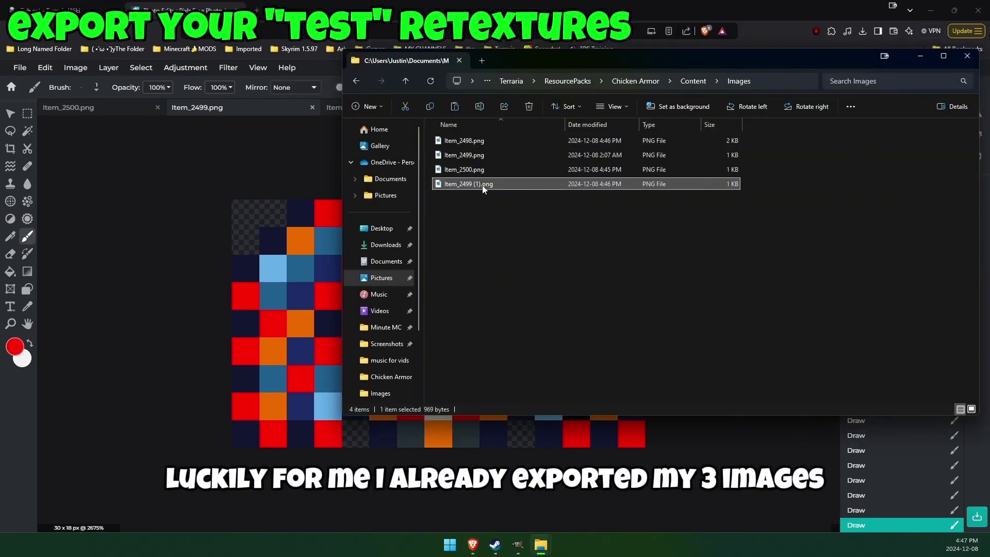
Step: Replace the original Item_2499.png with the renamed export, then minimize Brave and Explorer
click(483, 187)
key(BackSpace)
key(BackSpace)
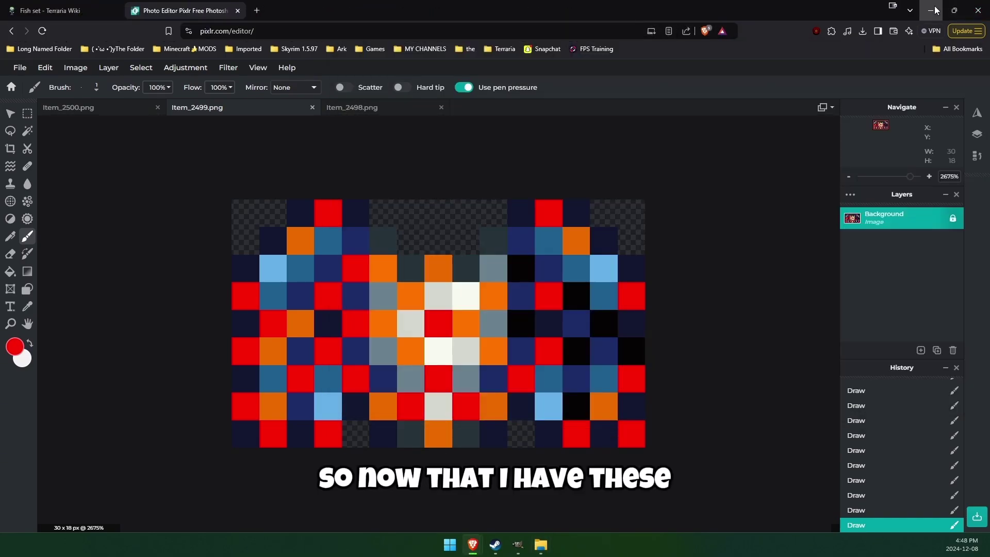
click(932, 10)
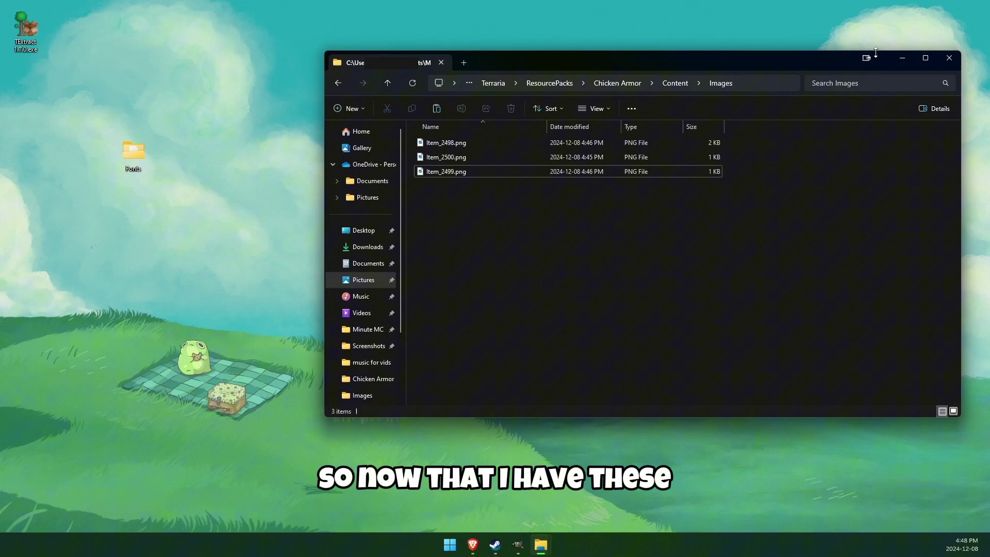
click(902, 58)
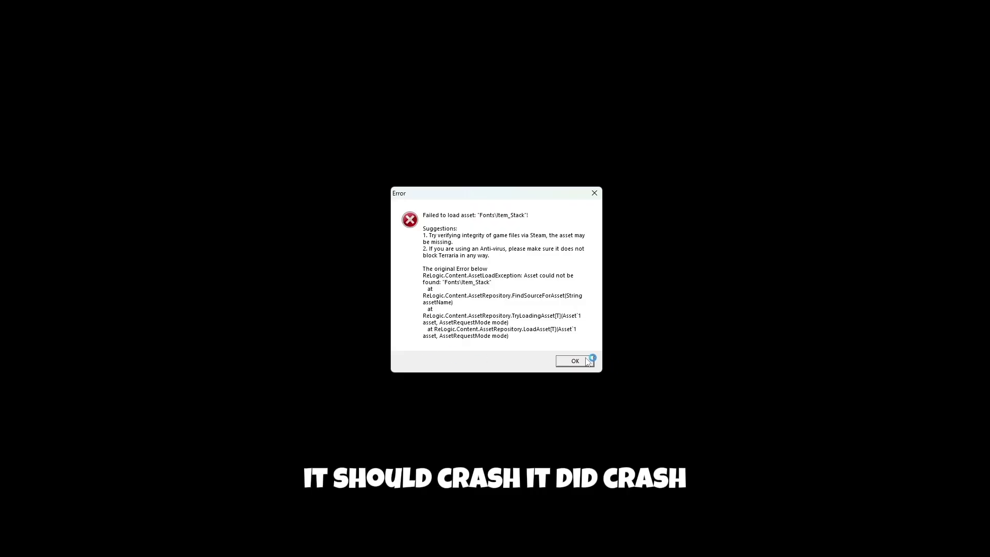
Step: Enable the chicken vanity armor resource pack, then fetch the Fish armour via Journey research
click(586, 360)
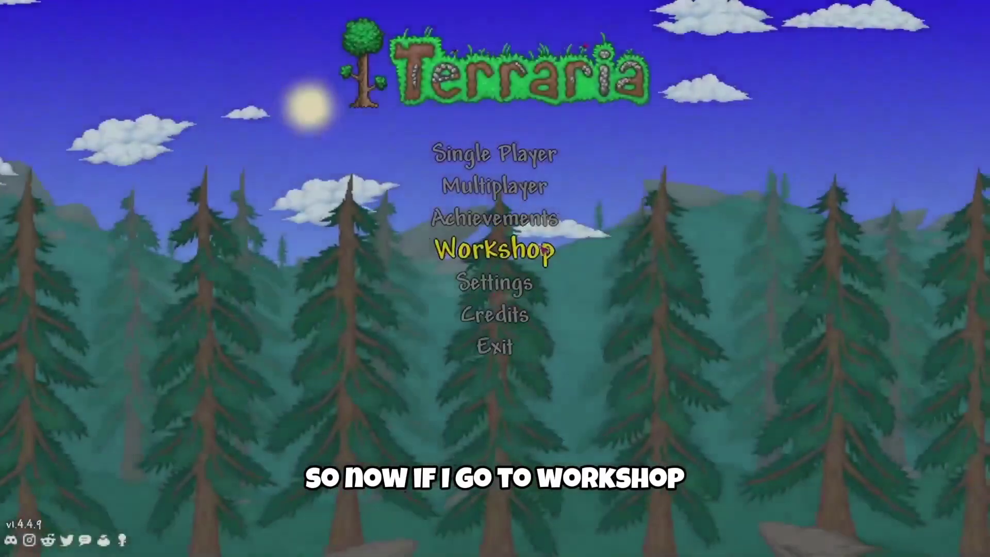
click(495, 250)
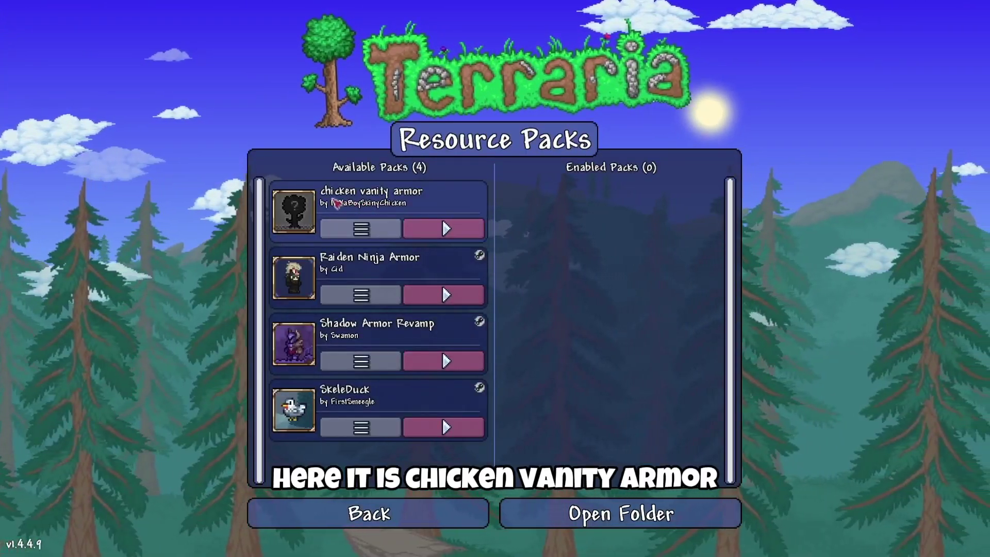
click(468, 227)
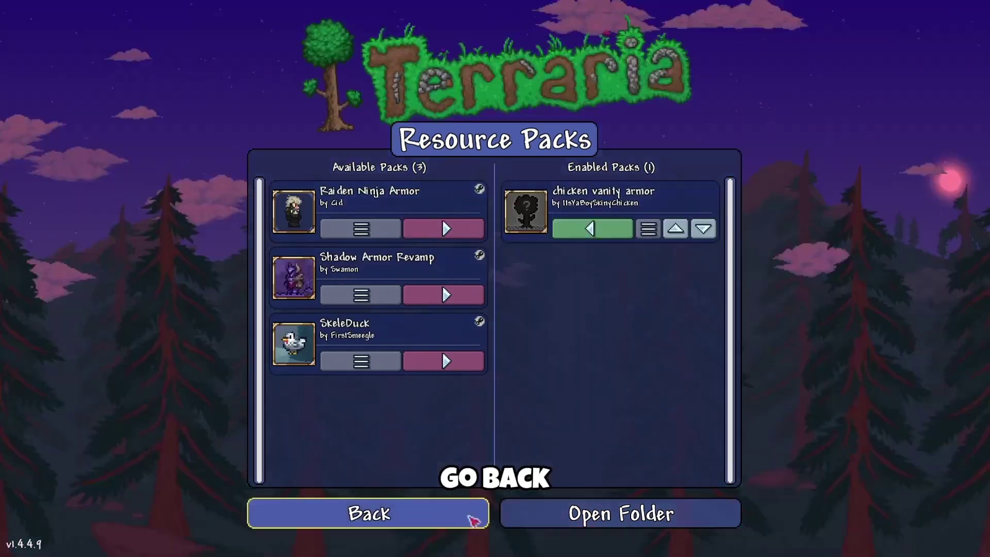
click(472, 521)
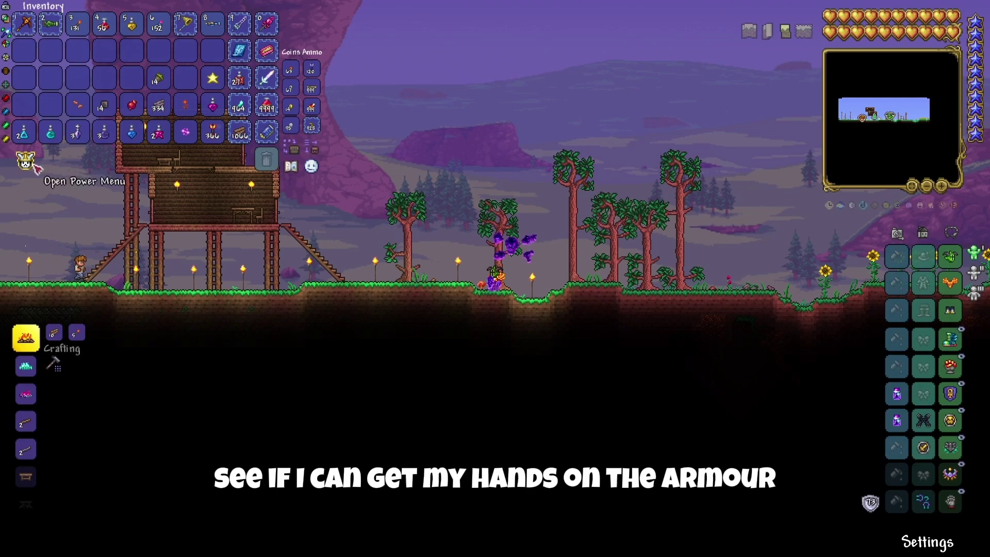
click(34, 165)
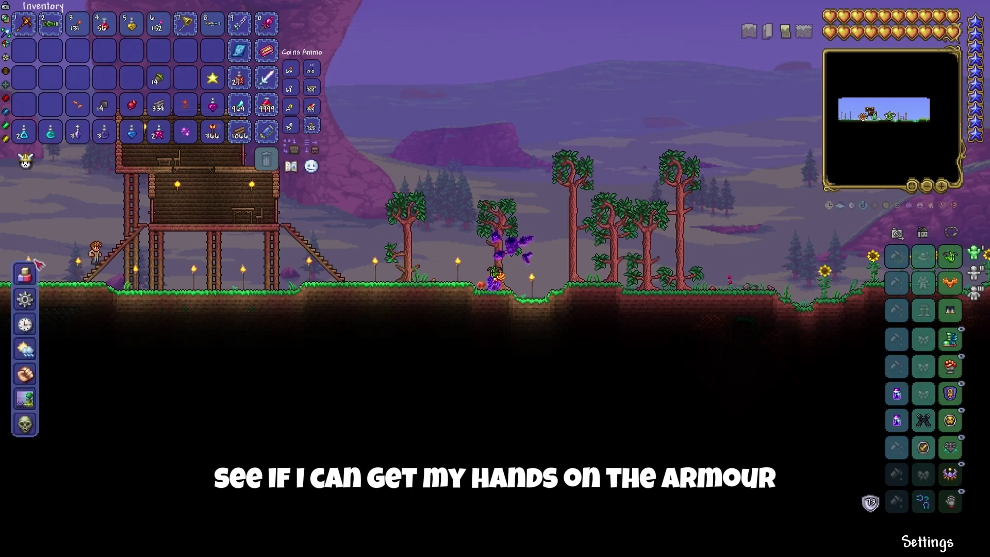
click(24, 299)
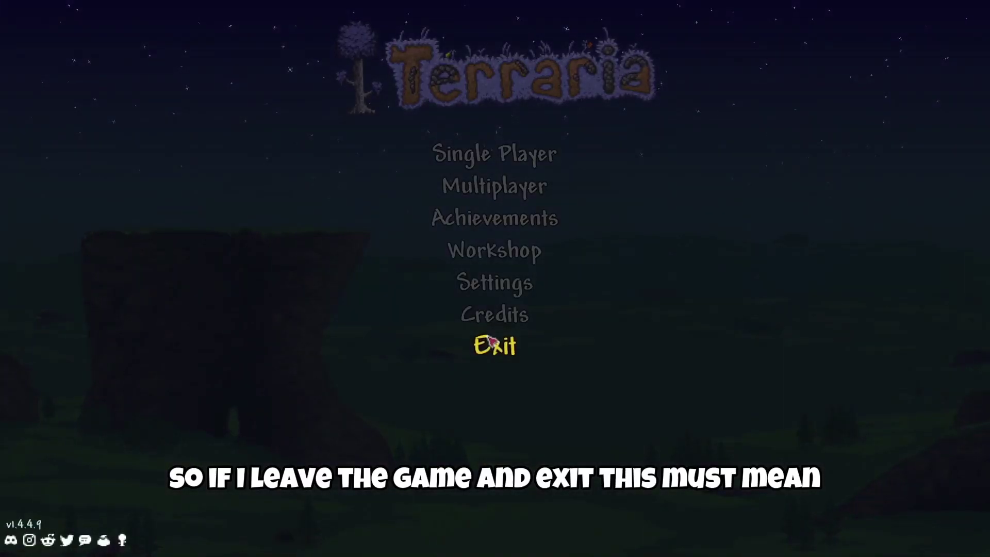
Step: Exit Terraria to the desktop and open a new File Explorer tab to browse the game files
click(489, 338)
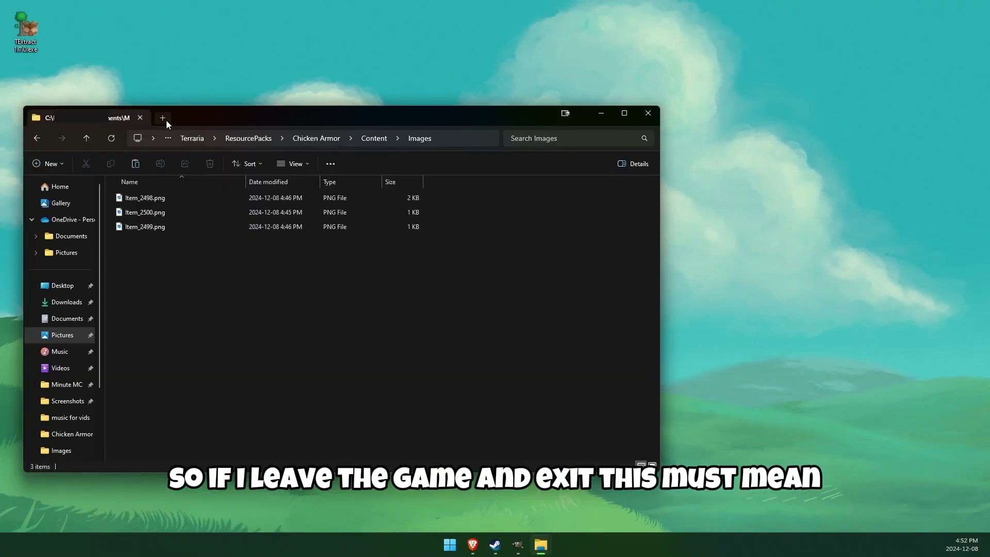
click(166, 119)
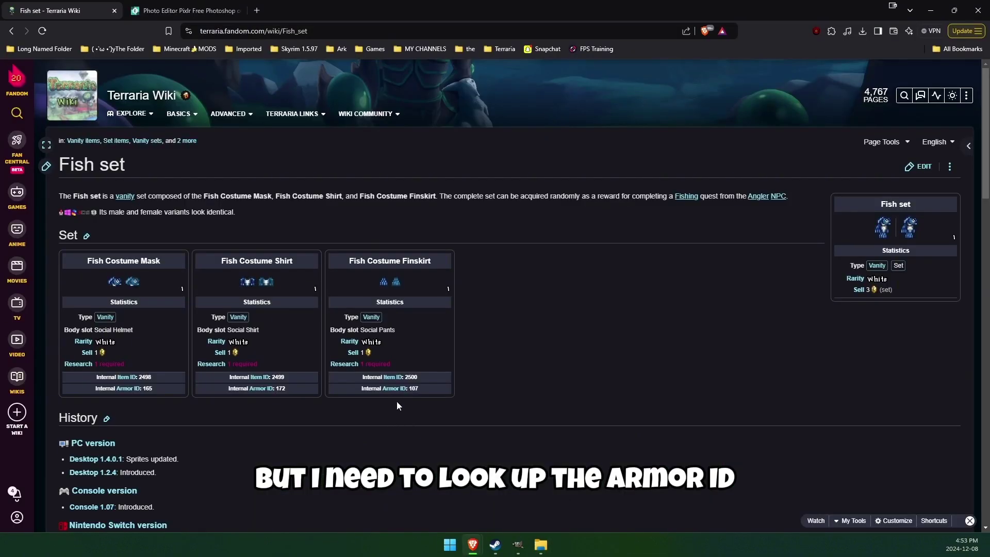
mouse_move(517, 551)
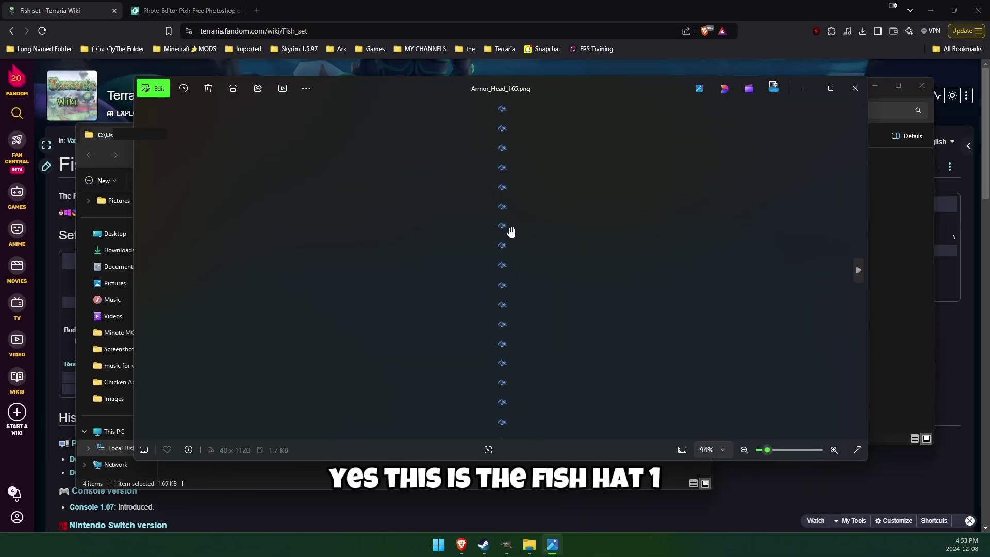
scroll(515, 232, up, 5)
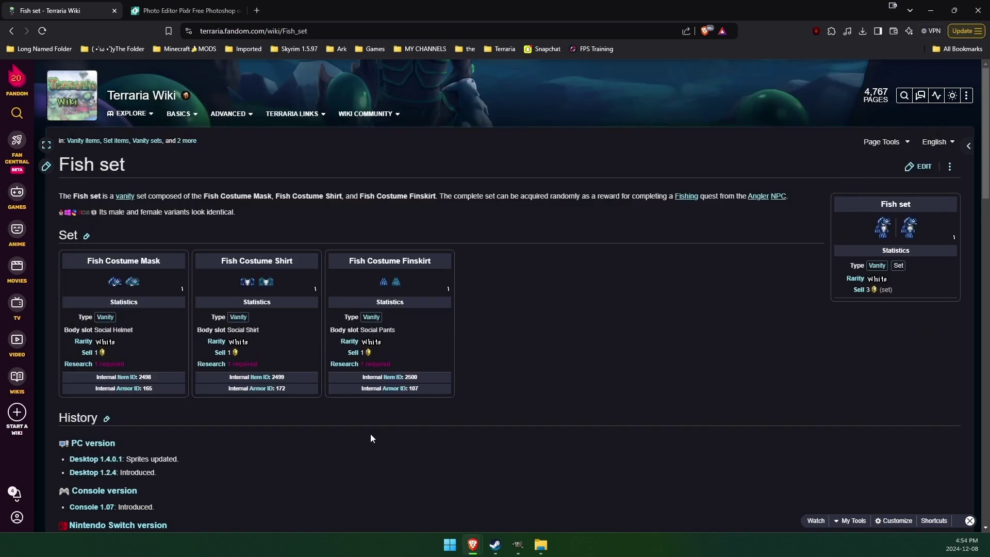
mouse_move(540, 545)
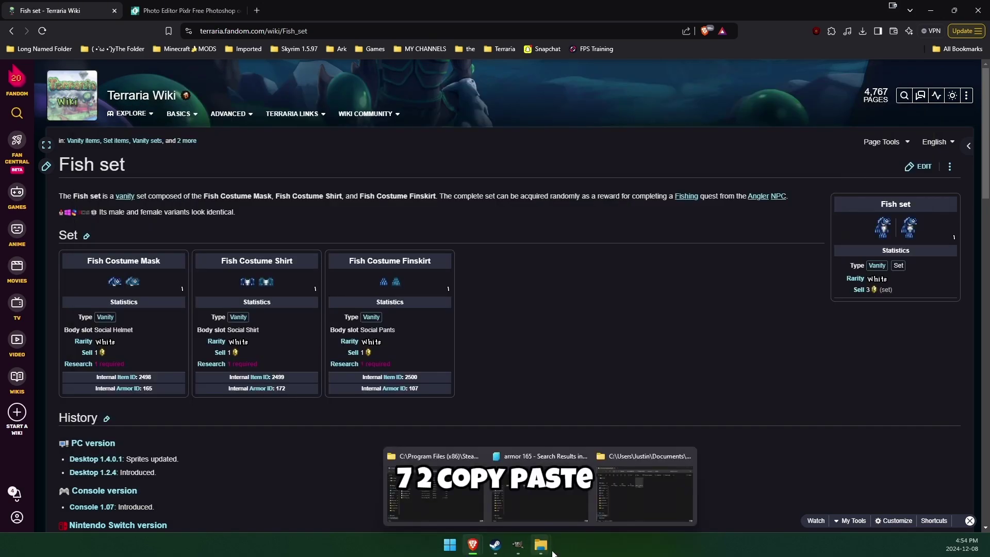
Step: Paste the copied armor sprites into Chicken Armor\Content\Images and check Armor_Legs_107.png in preview
click(673, 499)
key(ctrl+v)
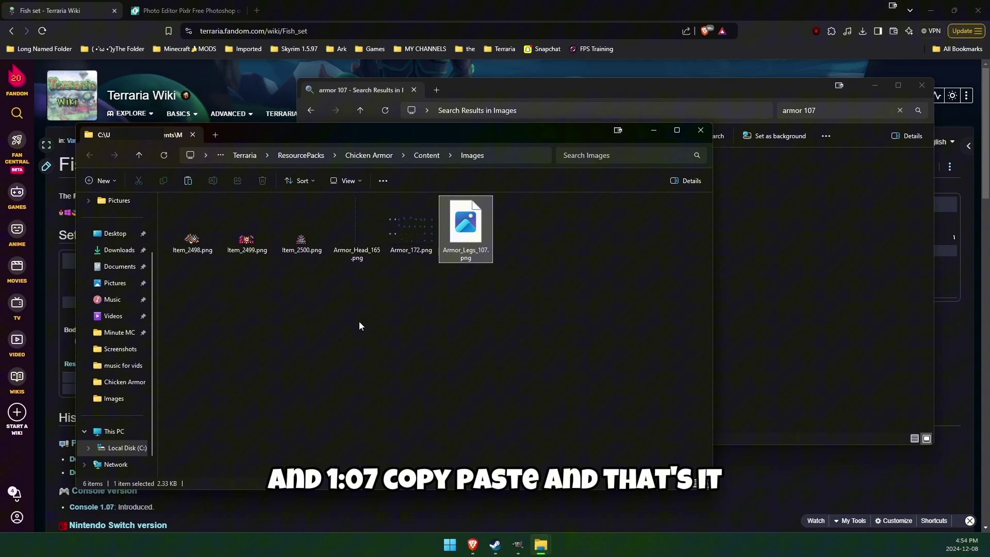
key(Return)
click(853, 88)
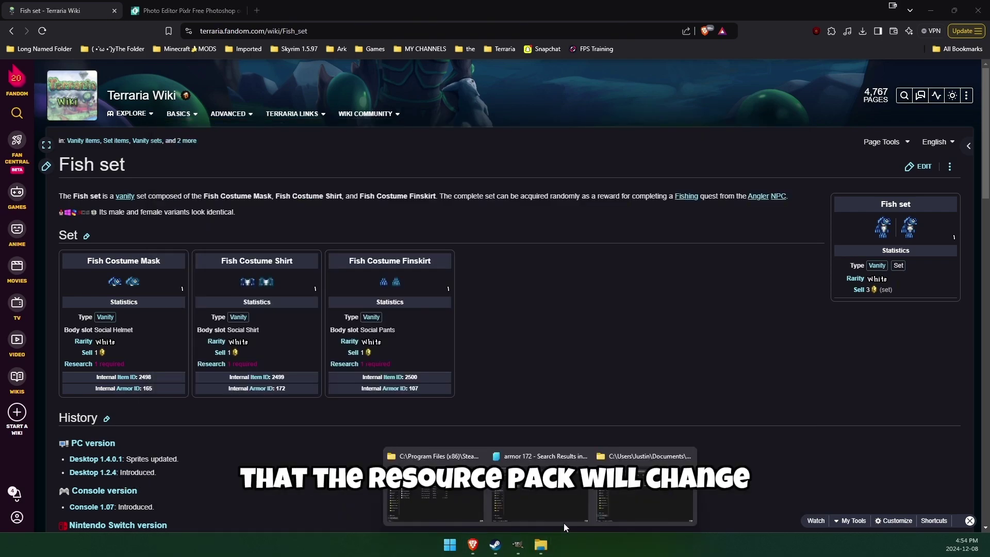
click(564, 521)
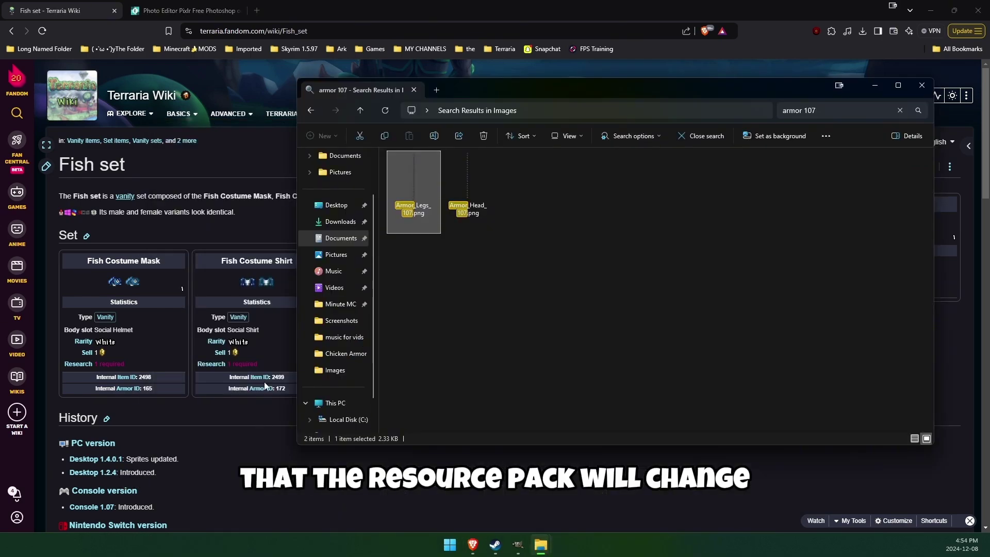